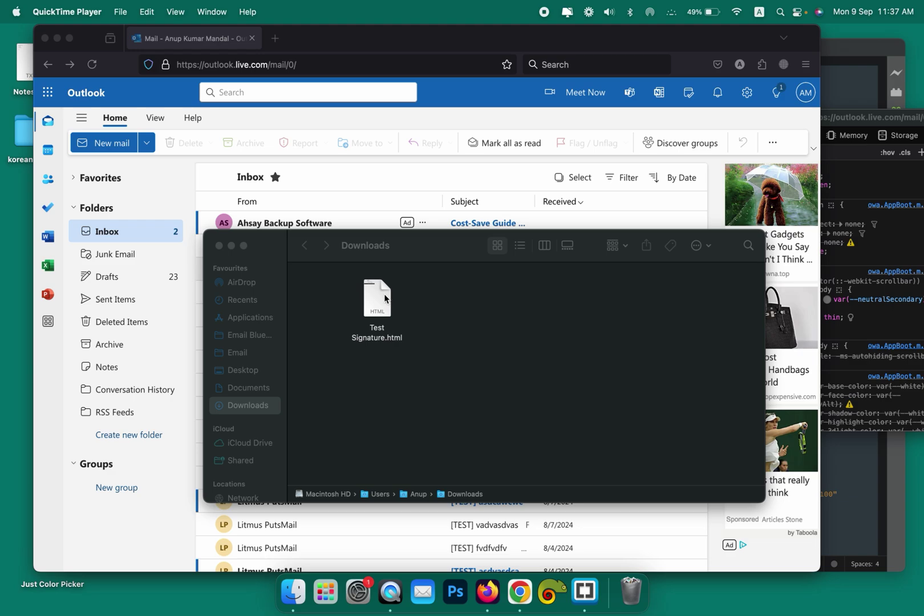
Reposition the Finder Downloads window to the right so Test Signature.html is visible
{"action": "left_click", "coordinate": [424, 255]}
{"action": "left_click_drag", "start_coordinate": [424, 256], "coordinate": [530, 256]}
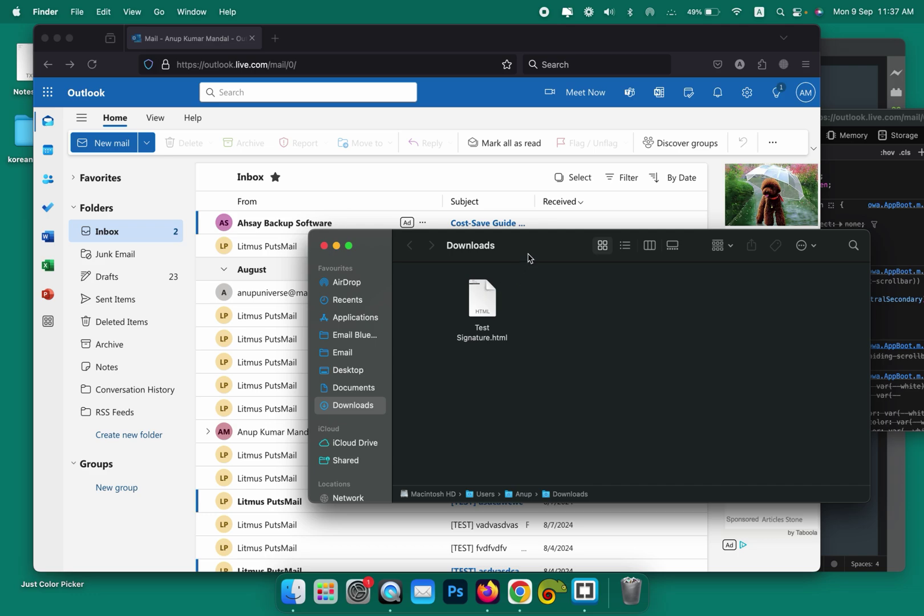
{"action": "left_click_drag", "start_coordinate": [528, 256], "coordinate": [514, 265]}
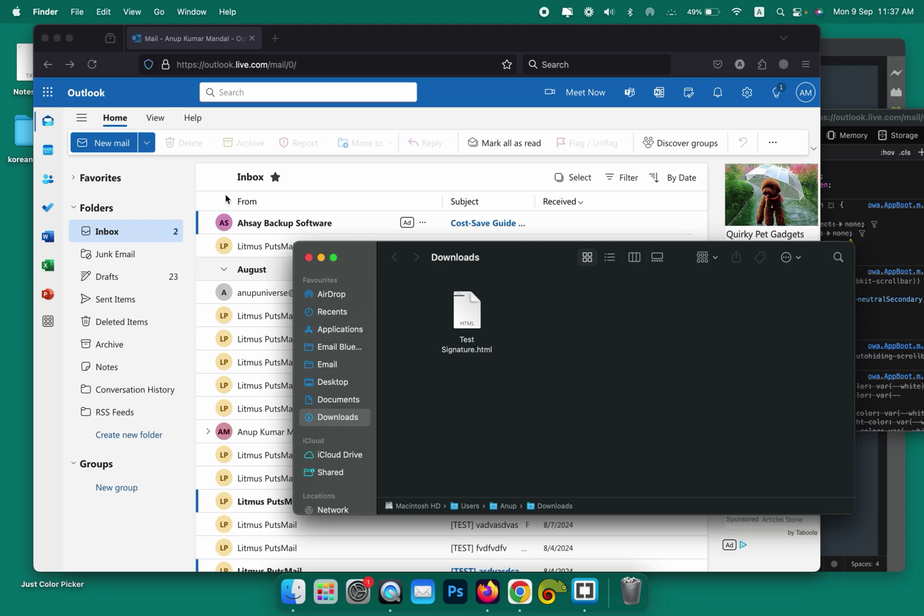
Open Test Signature.html in Firefox and copy its entire HTML page source
{"action": "double_click", "coordinate": [466, 309]}
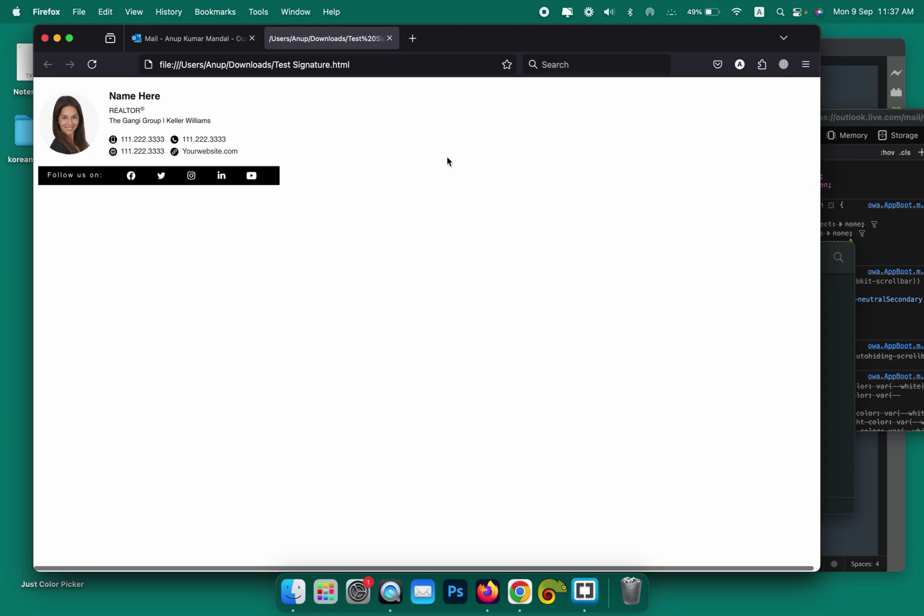
{"action": "right_click", "coordinate": [211, 338]}
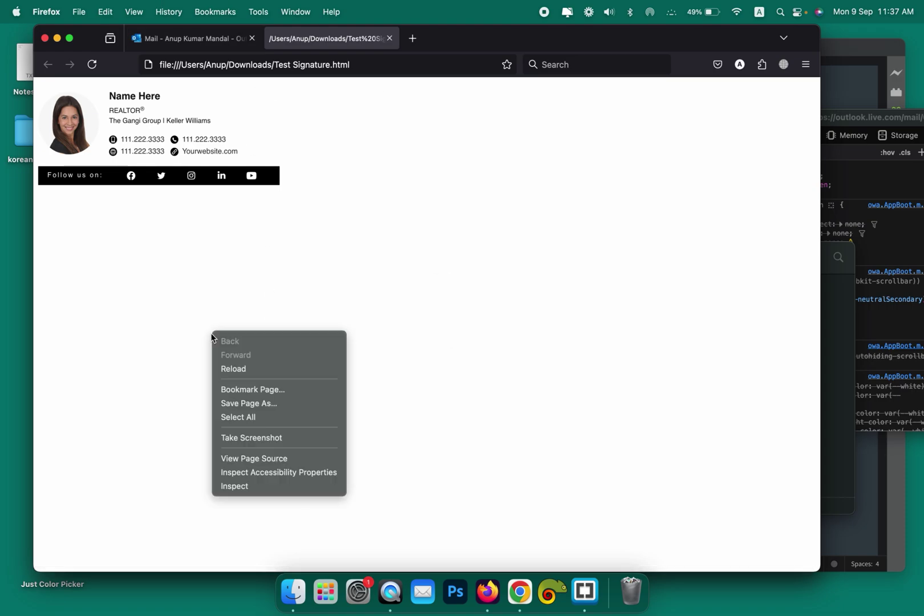
{"action": "left_click", "coordinate": [257, 456]}
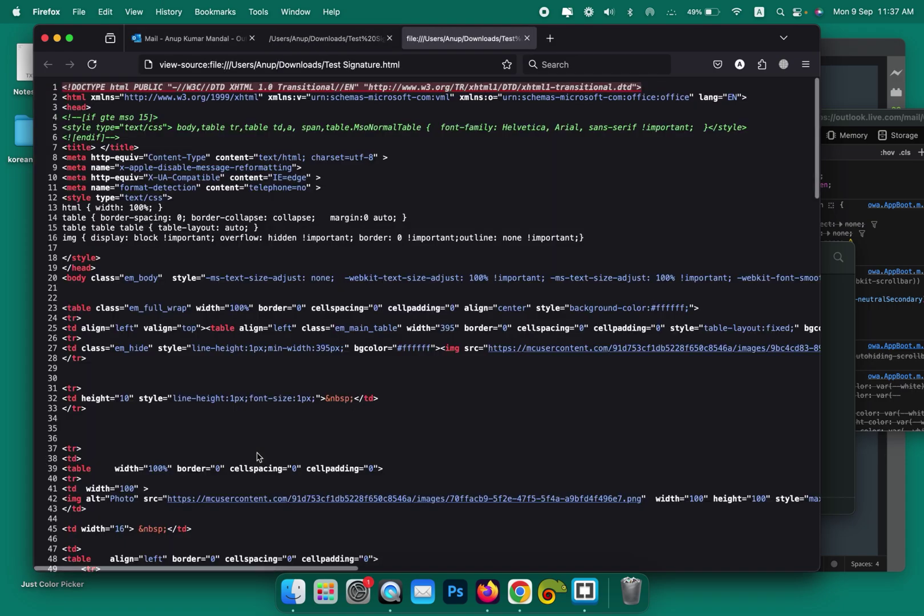
{"action": "key", "text": "super+a"}
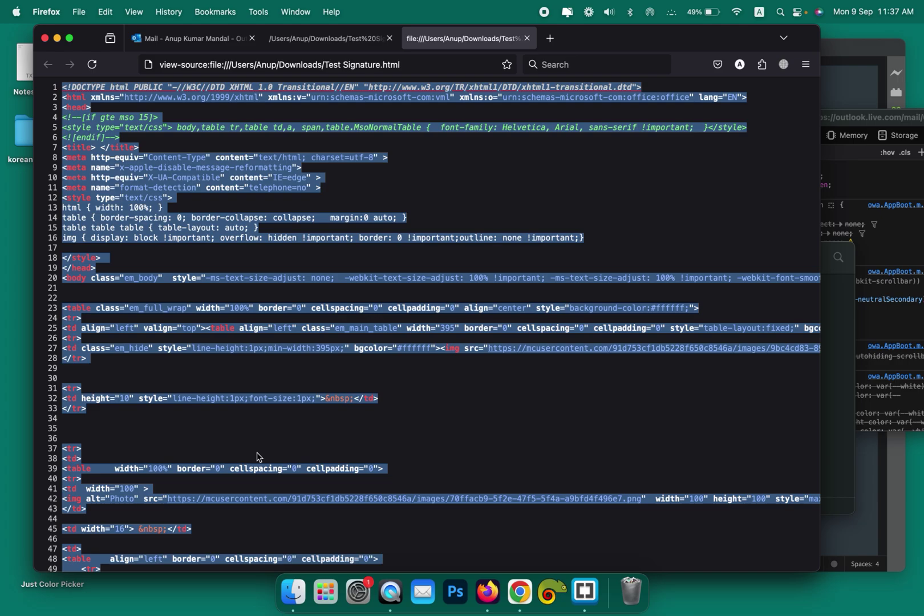
{"action": "key", "text": "super+c"}
{"action": "key", "text": "super+c"}
{"action": "key", "text": "super+c"}
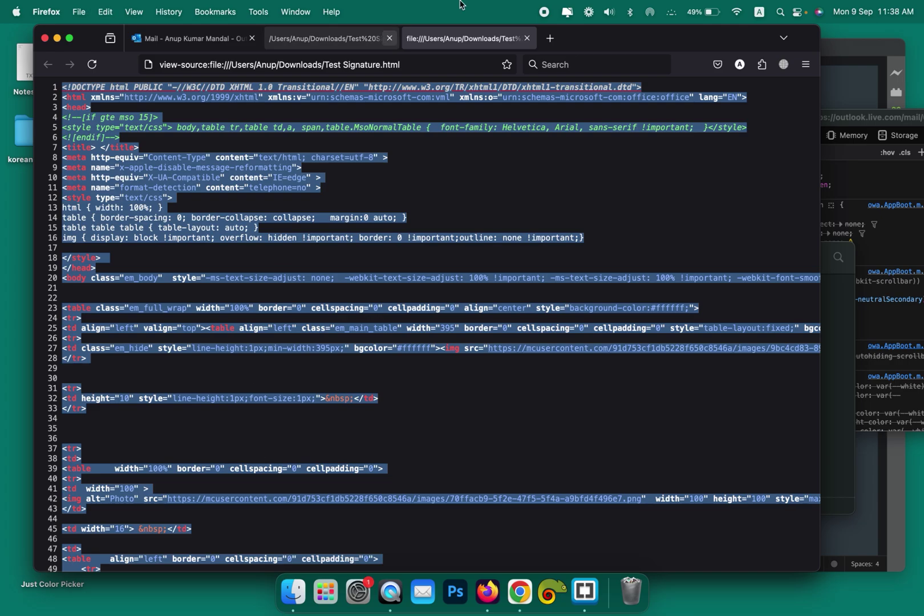
Close the source tab, open Test Signature.html in Brackets, copy its code, and close Brackets
{"action": "left_click", "coordinate": [526, 38]}
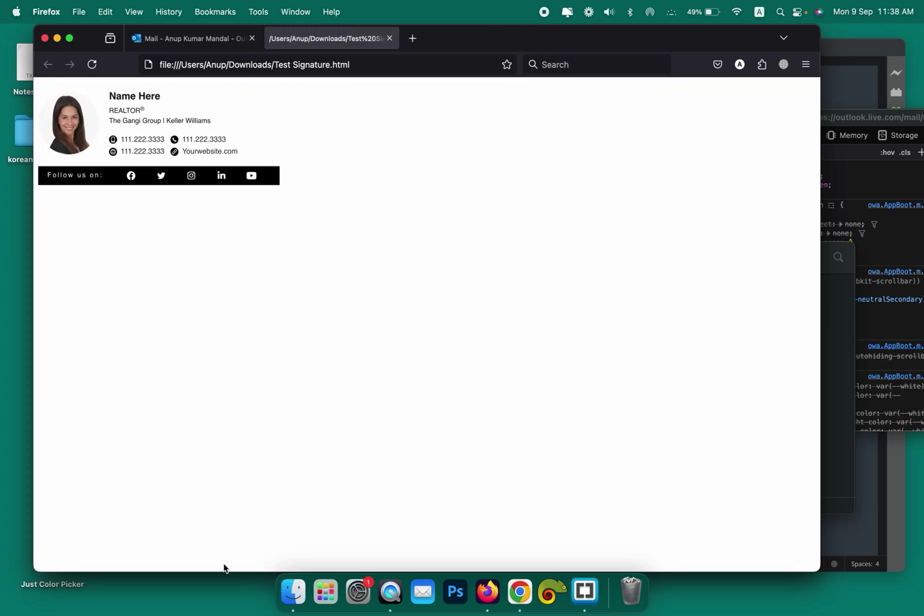
{"action": "left_click", "coordinate": [294, 596]}
{"action": "right_click", "coordinate": [474, 320]}
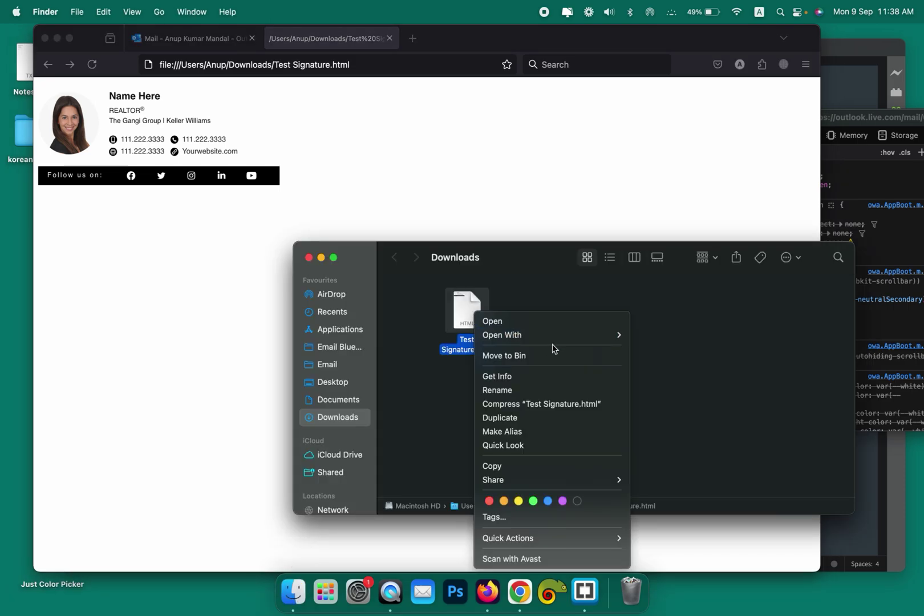
{"action": "mouse_move", "coordinate": [553, 337]}
{"action": "left_click", "coordinate": [661, 355]}
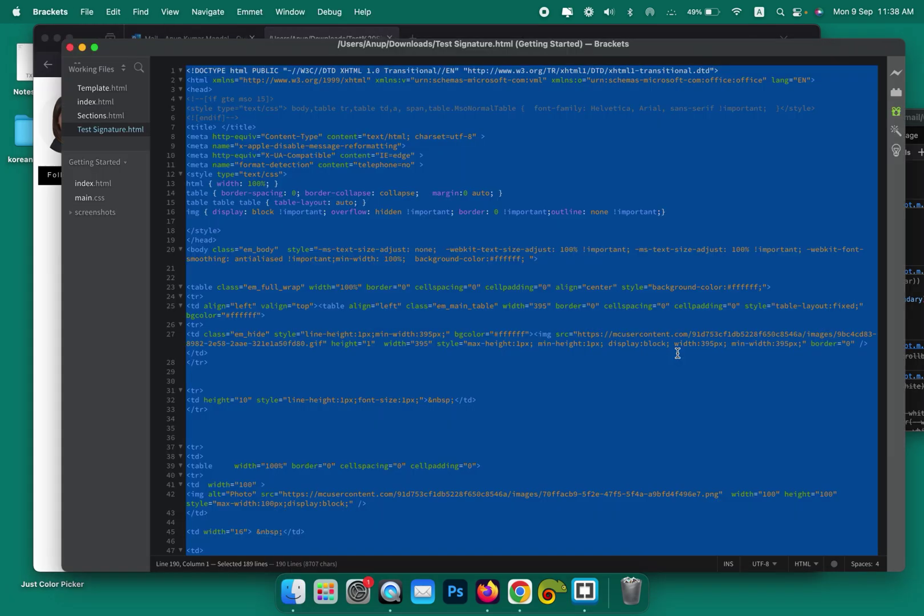
{"action": "key", "text": "super+c"}
{"action": "key", "text": "super+c"}
{"action": "scroll", "coordinate": [350, 217], "scroll_direction": "down", "scroll_amount": 20}
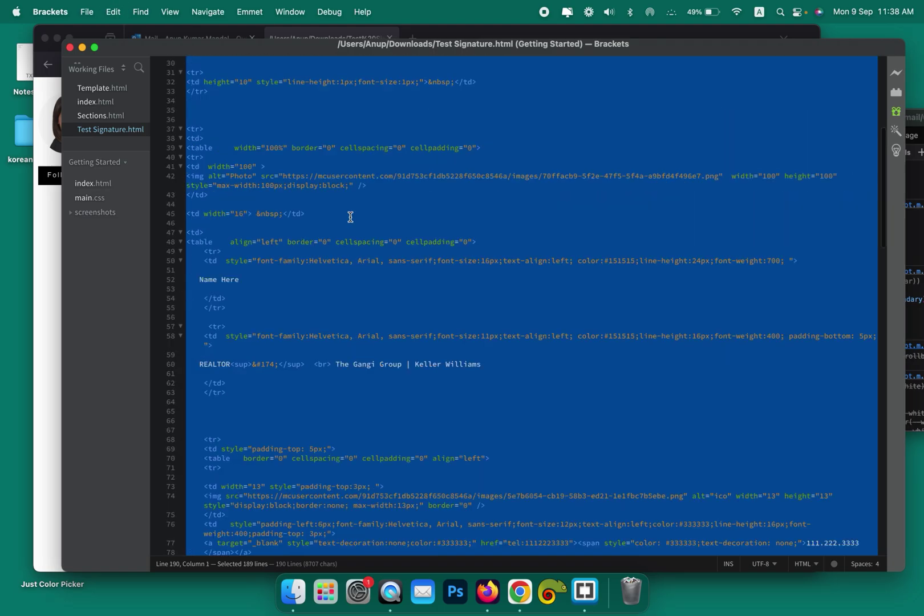
{"action": "left_click", "coordinate": [70, 48]}
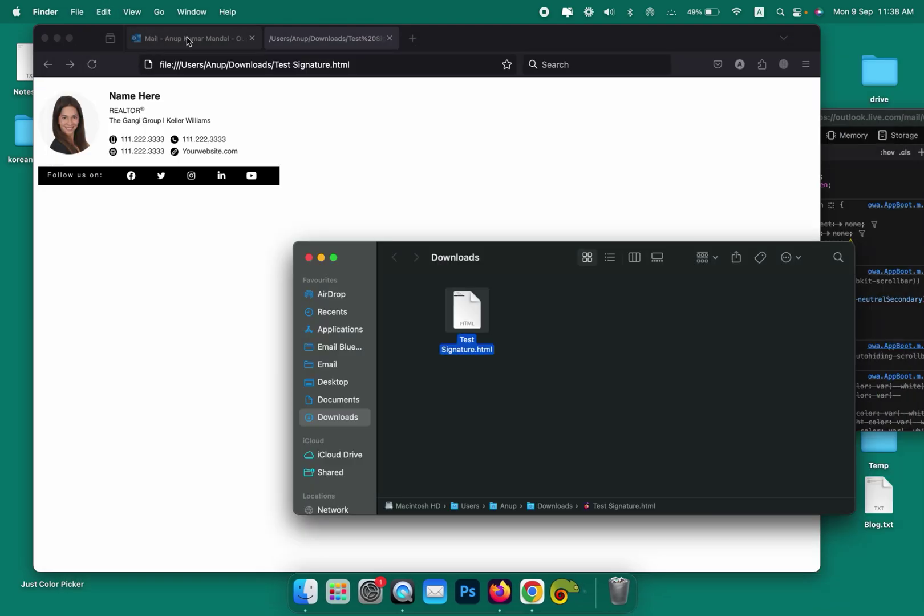
In Outlook settings, search 'sig' and go to the Email signature page
{"action": "left_click", "coordinate": [188, 38]}
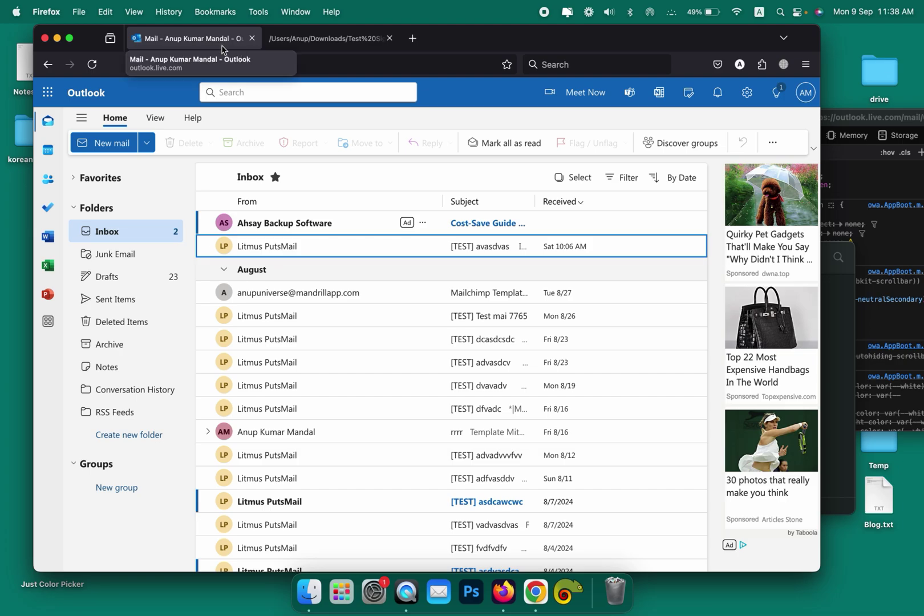
{"action": "left_click", "coordinate": [747, 94]}
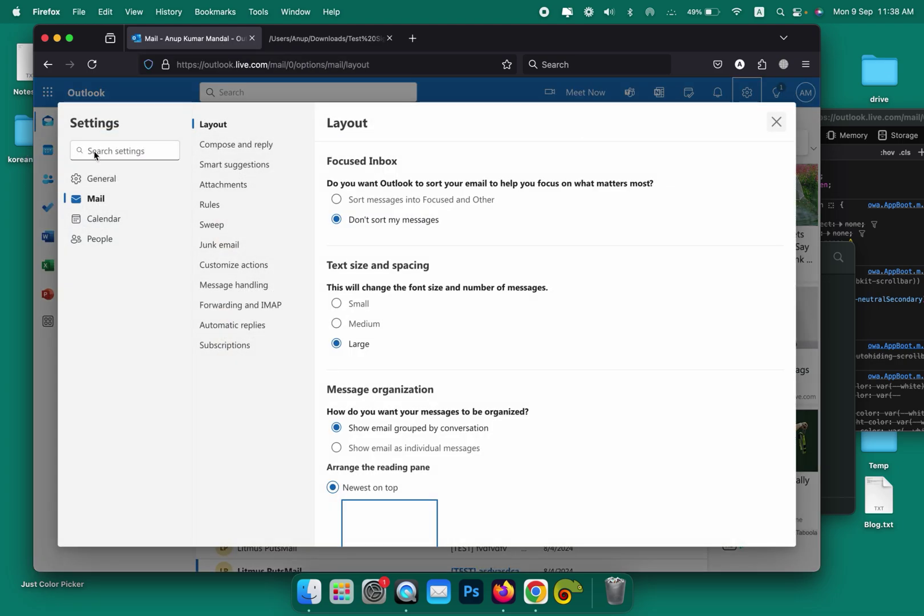
{"action": "left_click", "coordinate": [95, 155]}
{"action": "type", "text": "sig"}
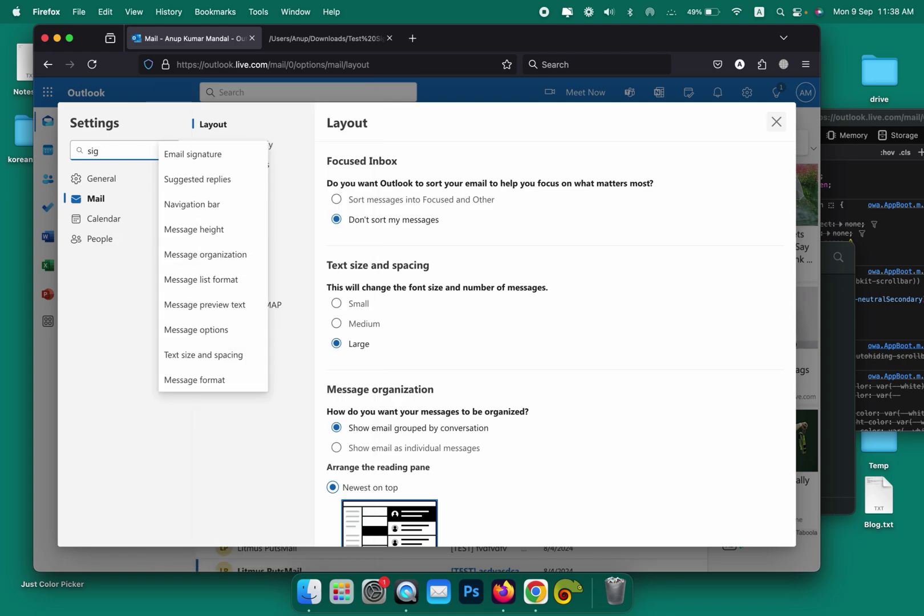
{"action": "left_click", "coordinate": [188, 164]}
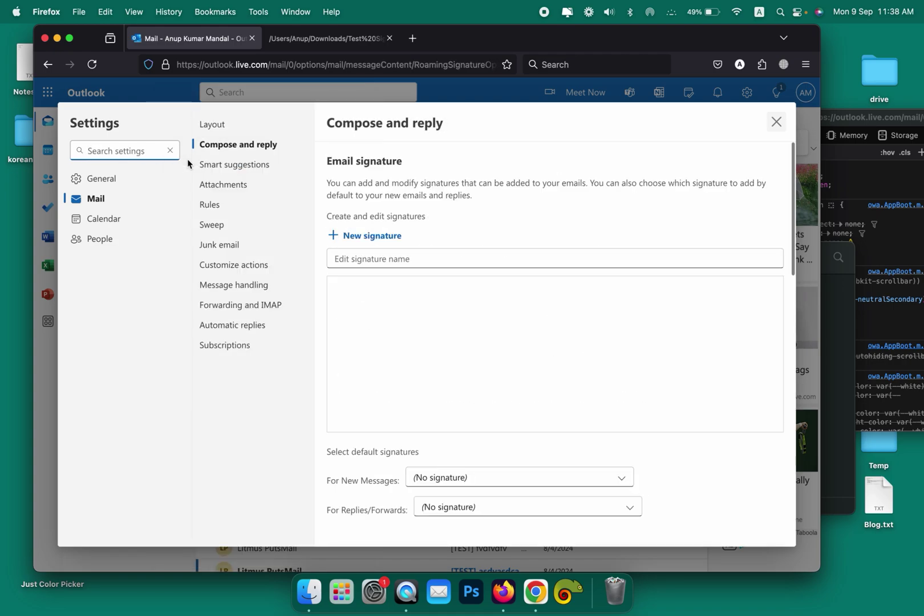
Create a signature named 'Test' with placeholder text 'aa', close the signature file's tab, and select the text
{"action": "left_click", "coordinate": [398, 258]}
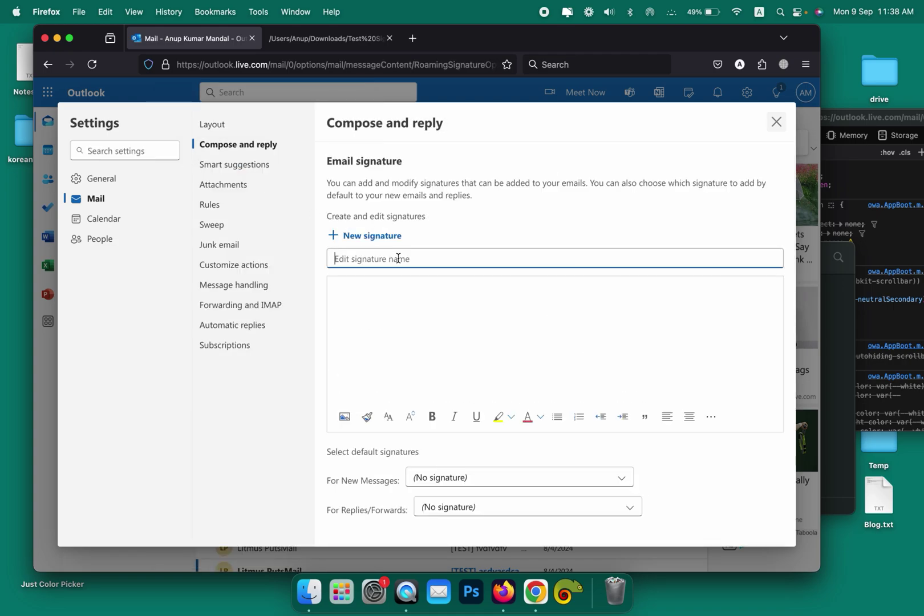
{"action": "type", "text": "Test"}
{"action": "left_click", "coordinate": [381, 312]}
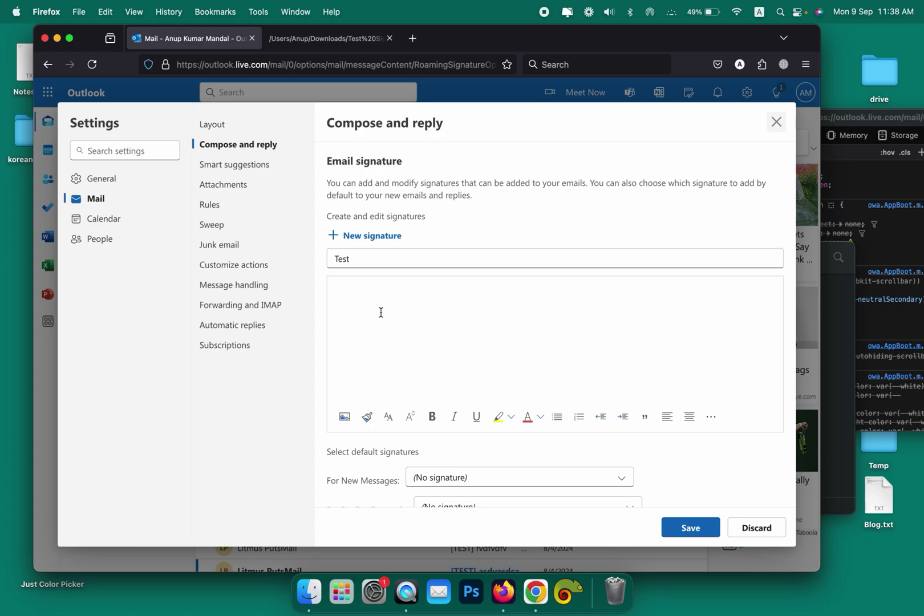
{"action": "type", "text": "aaa"}
{"action": "left_click", "coordinate": [305, 41]}
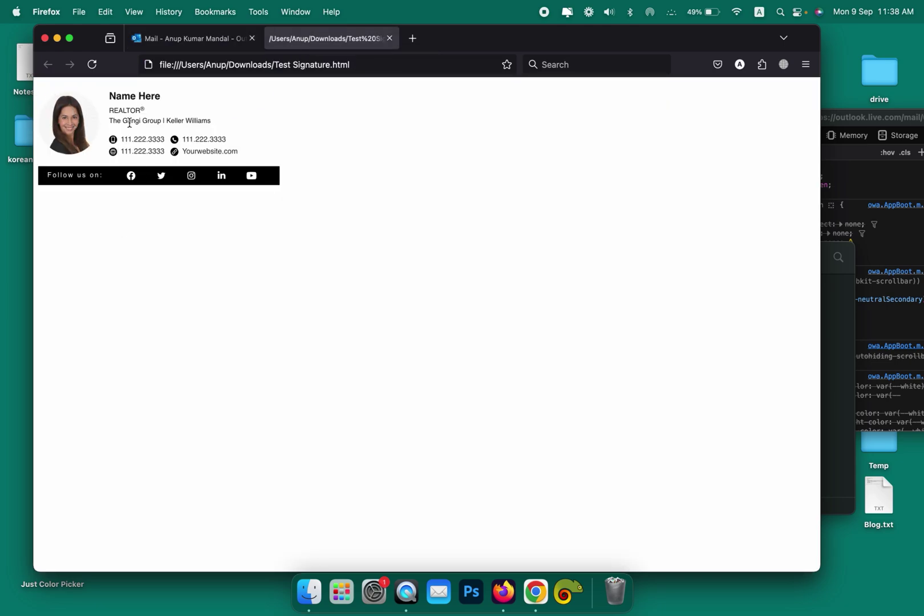
{"action": "left_click", "coordinate": [198, 46]}
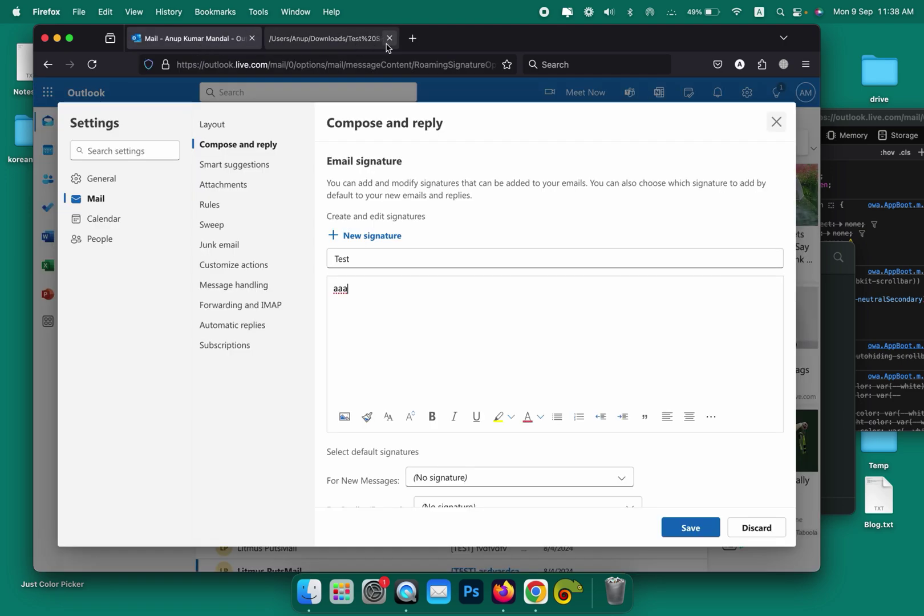
{"action": "left_click", "coordinate": [387, 42]}
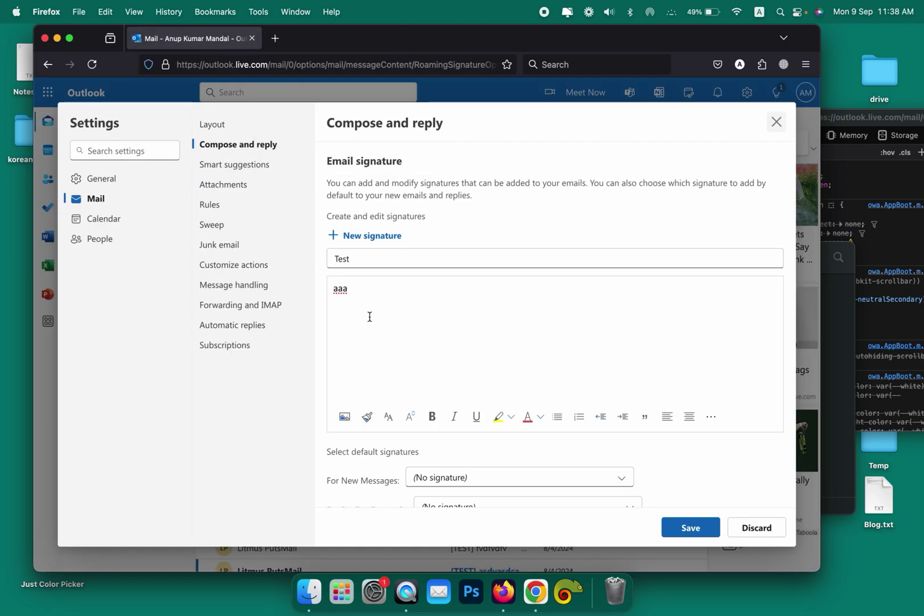
{"action": "left_click_drag", "start_coordinate": [369, 315], "coordinate": [317, 275]}
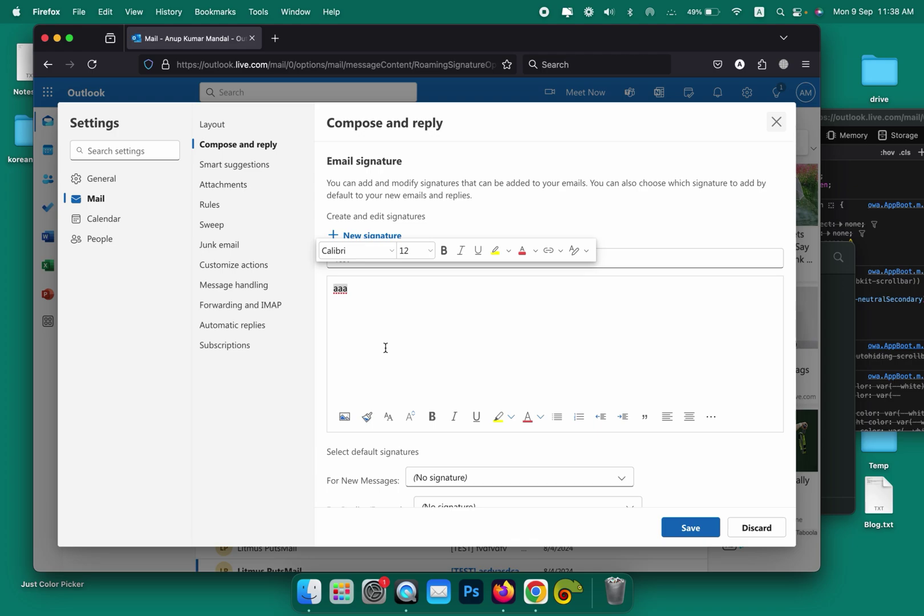
Select all of the signature body text and inspect the editor's HTML in Developer Tools
{"action": "left_click", "coordinate": [360, 312]}
{"action": "key", "text": "super+a"}
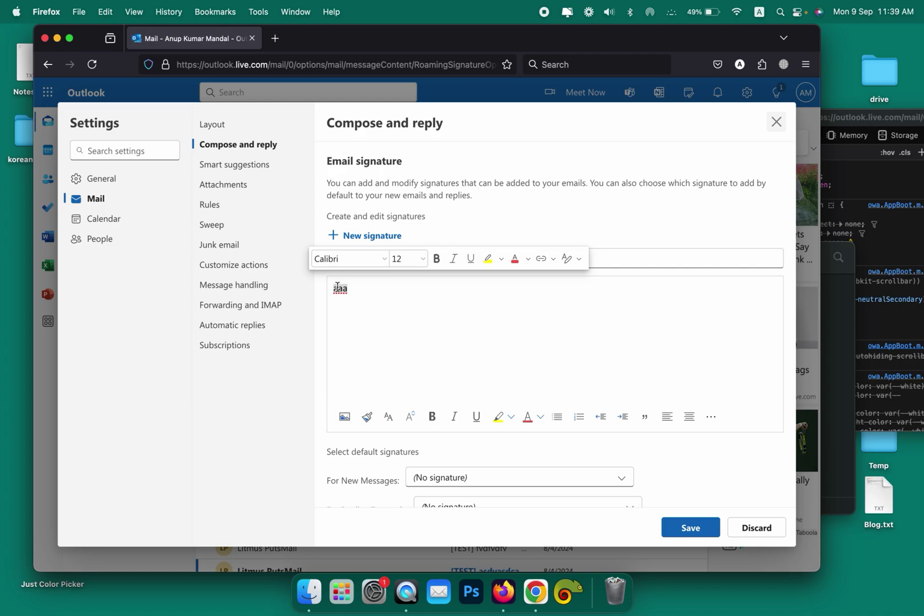
{"action": "right_click", "coordinate": [332, 425]}
{"action": "left_click", "coordinate": [380, 548]}
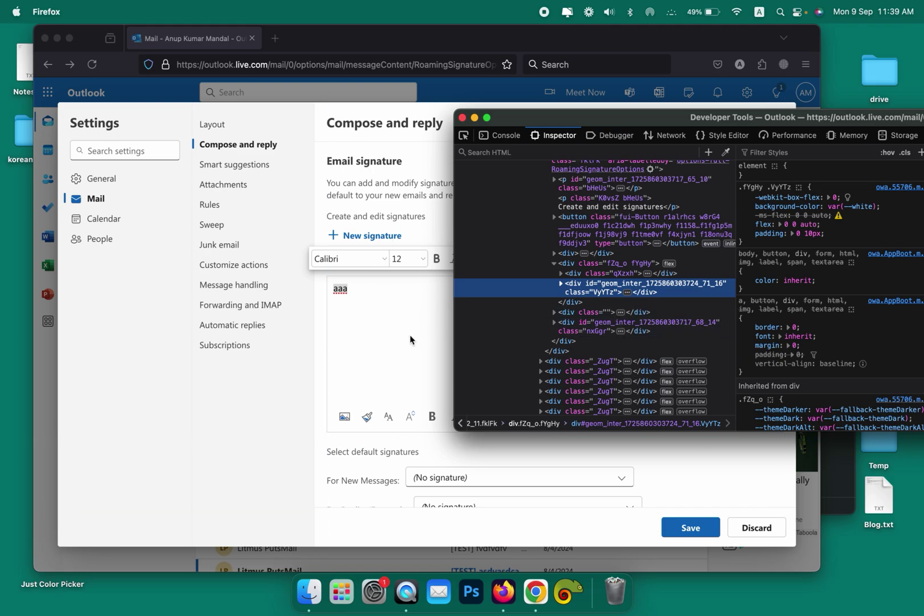
Expand div.qXzxh and the textbox div to select the Calibri 12pt div holding 'aaa'
{"action": "left_click", "coordinate": [575, 277]}
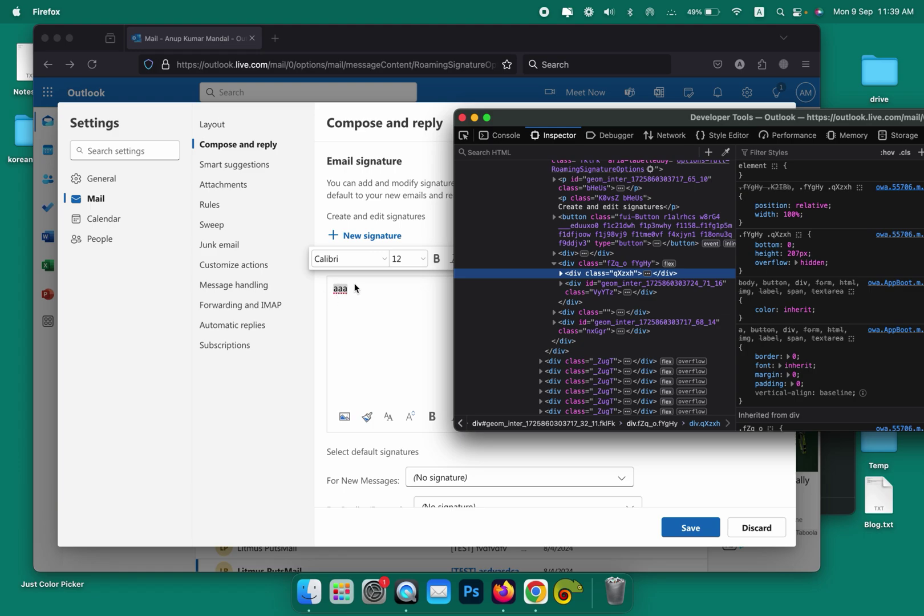
{"action": "left_click", "coordinate": [560, 274]}
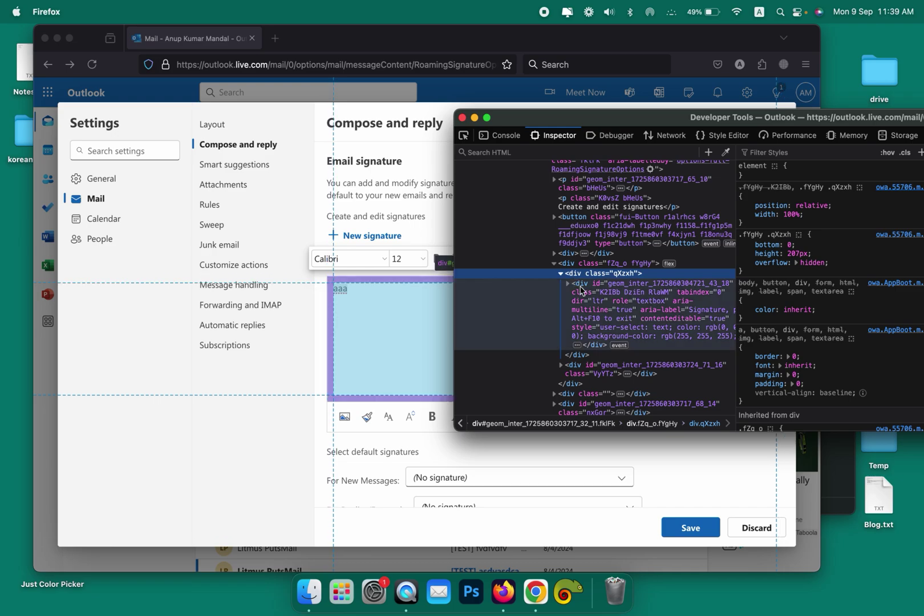
{"action": "left_click", "coordinate": [569, 286]}
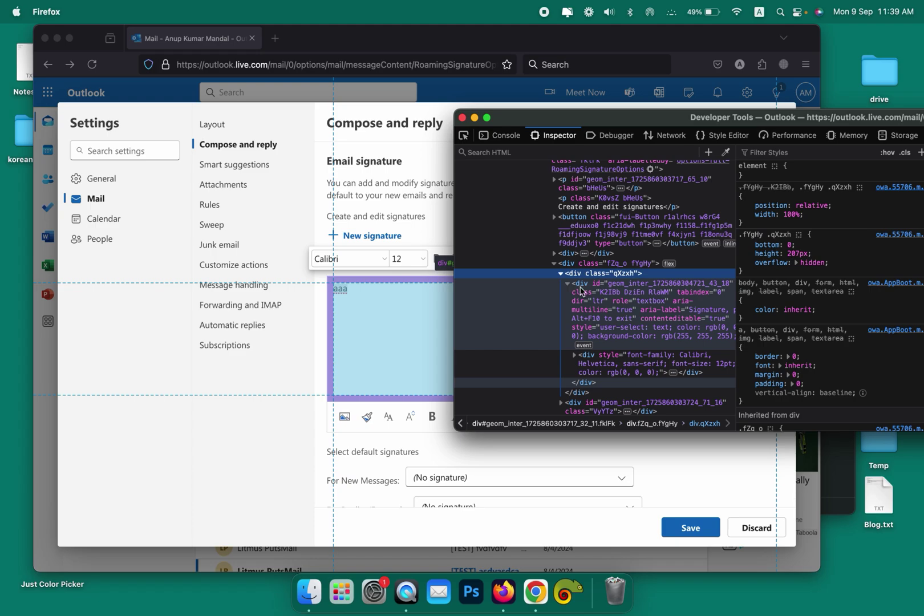
{"action": "left_click", "coordinate": [584, 361]}
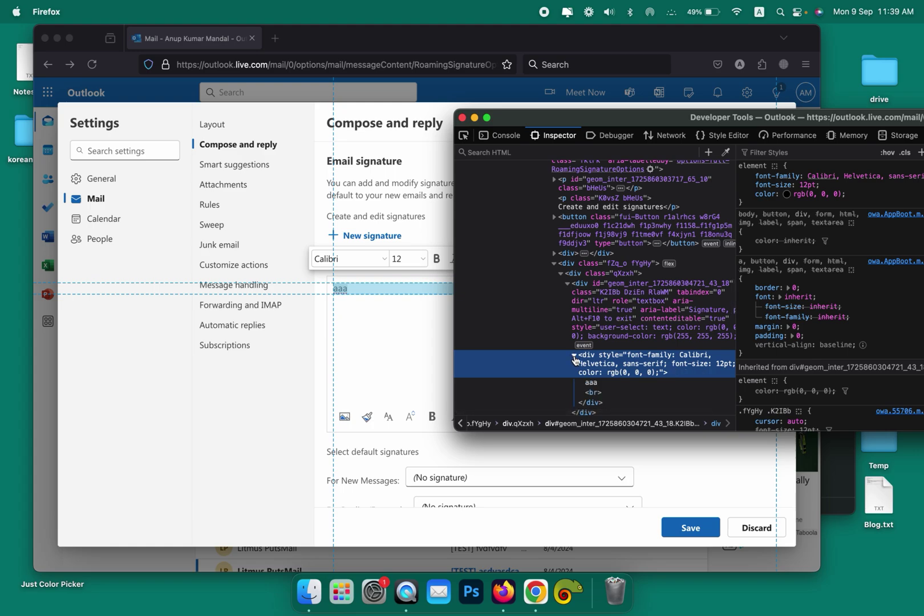
{"action": "left_click", "coordinate": [574, 356]}
{"action": "scroll", "coordinate": [577, 342], "scroll_direction": "down", "scroll_amount": 2}
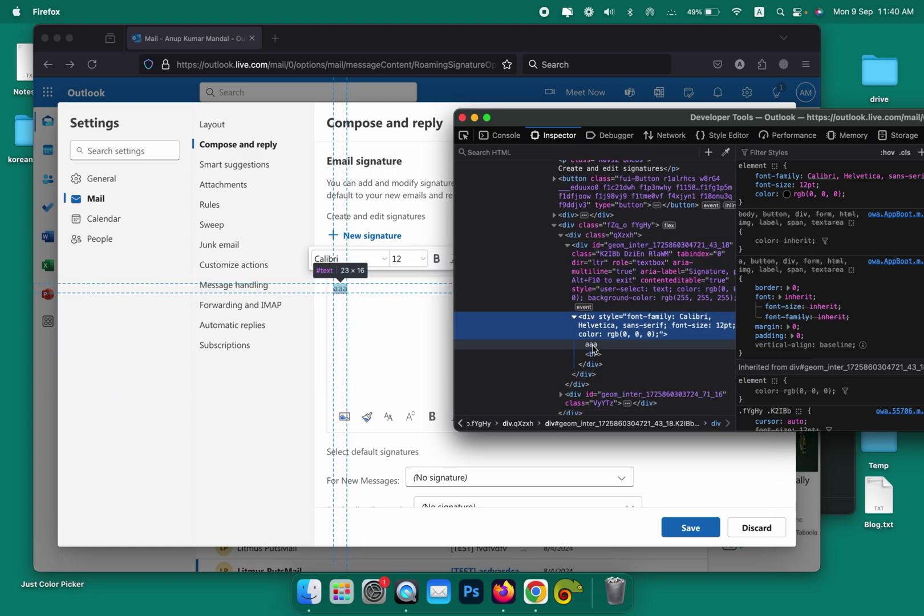
{"action": "left_click", "coordinate": [591, 344]}
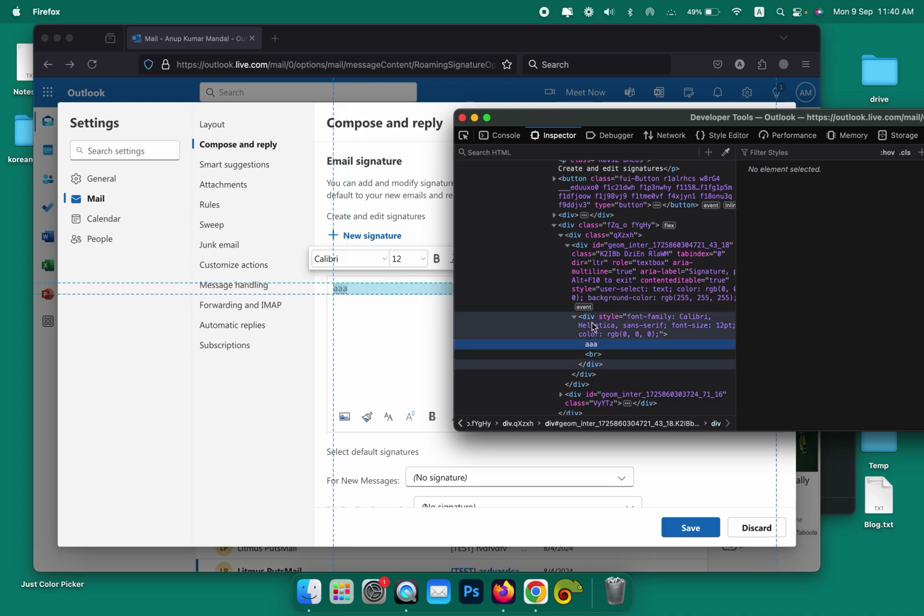
{"action": "left_click", "coordinate": [590, 327]}
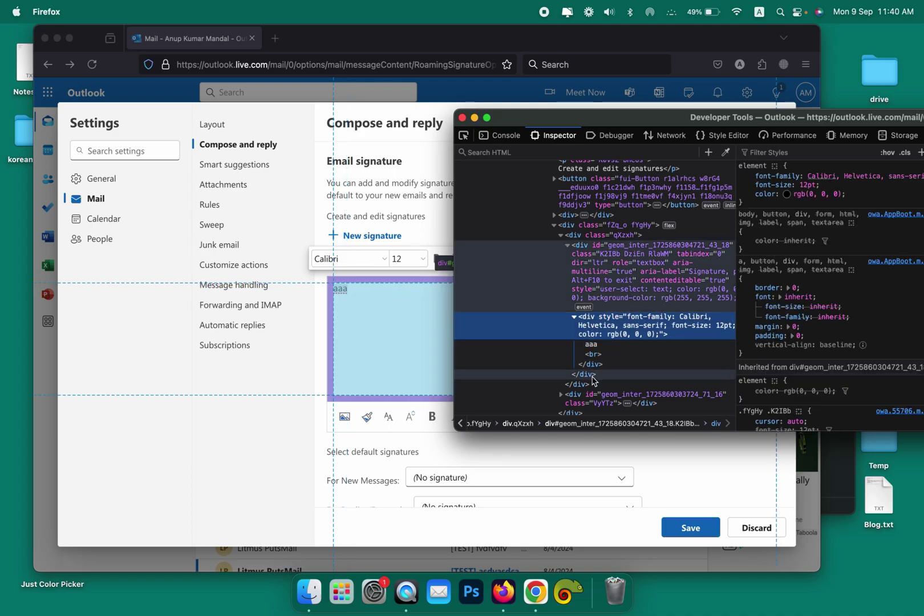
Edit the styled div as HTML, replacing 'aaa' with the pasted realtor signature HTML
{"action": "right_click", "coordinate": [586, 323]}
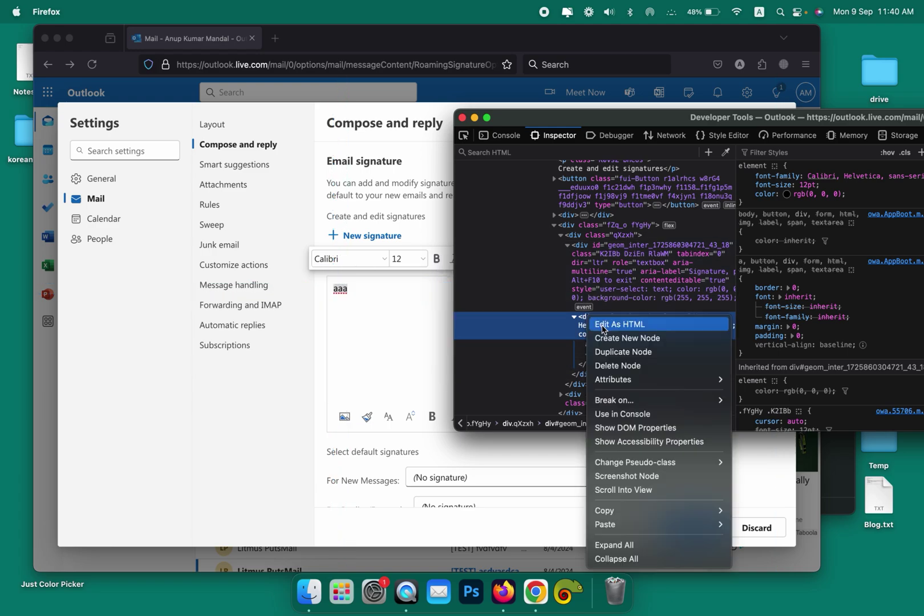
{"action": "left_click", "coordinate": [602, 326]}
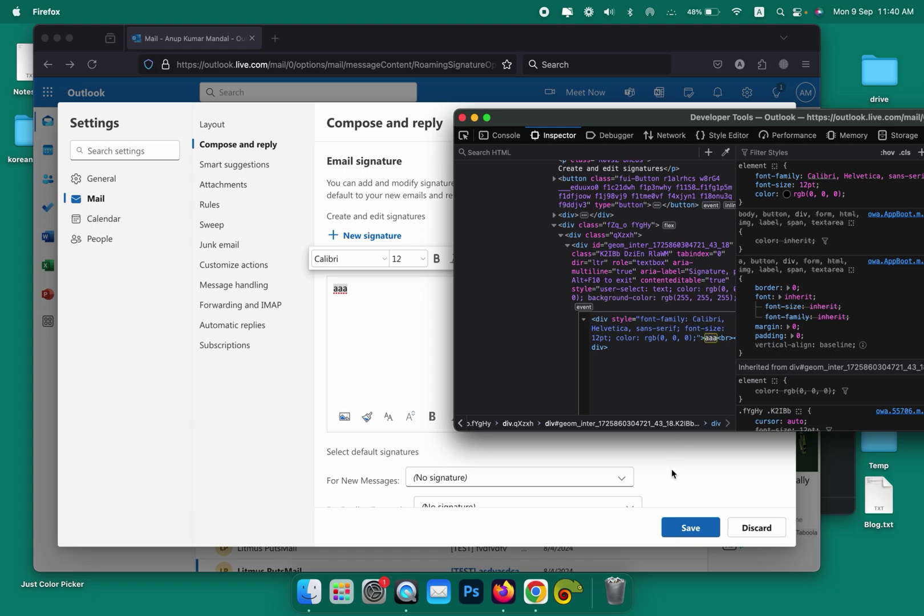
{"action": "double_click", "coordinate": [710, 338]}
{"action": "key", "text": "super+v"}
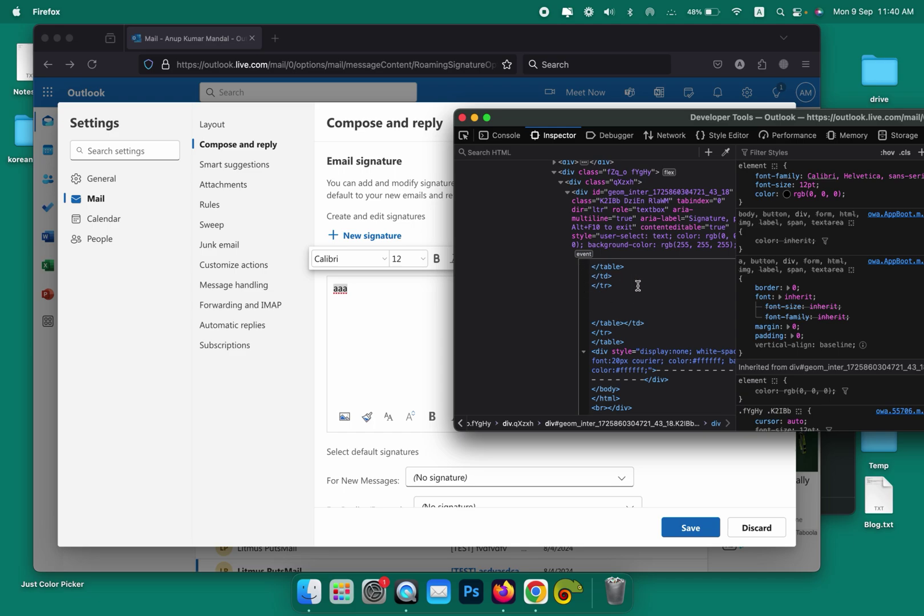
{"action": "key", "text": "Escape"}
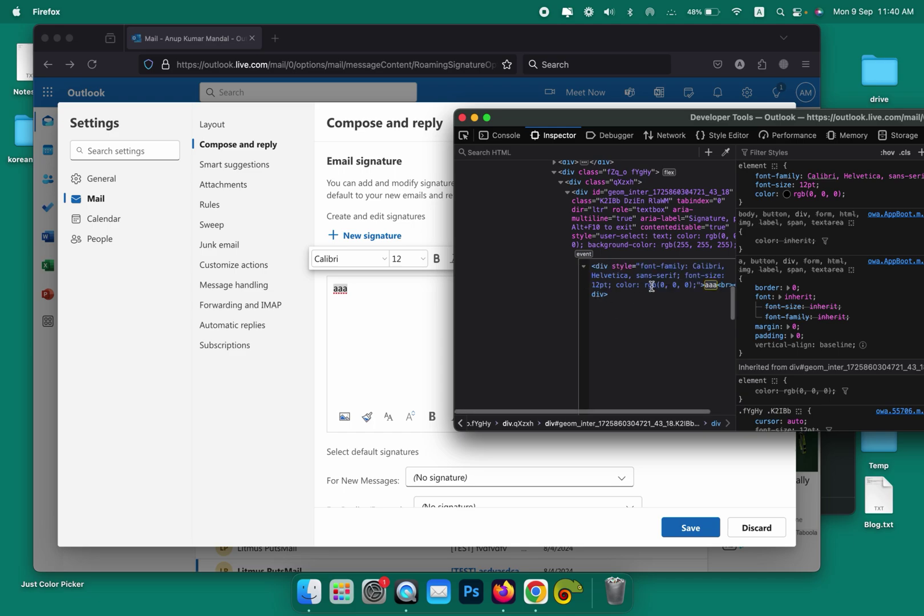
{"action": "double_click", "coordinate": [709, 285]}
{"action": "right_click", "coordinate": [709, 285]}
{"action": "left_click", "coordinate": [730, 341]}
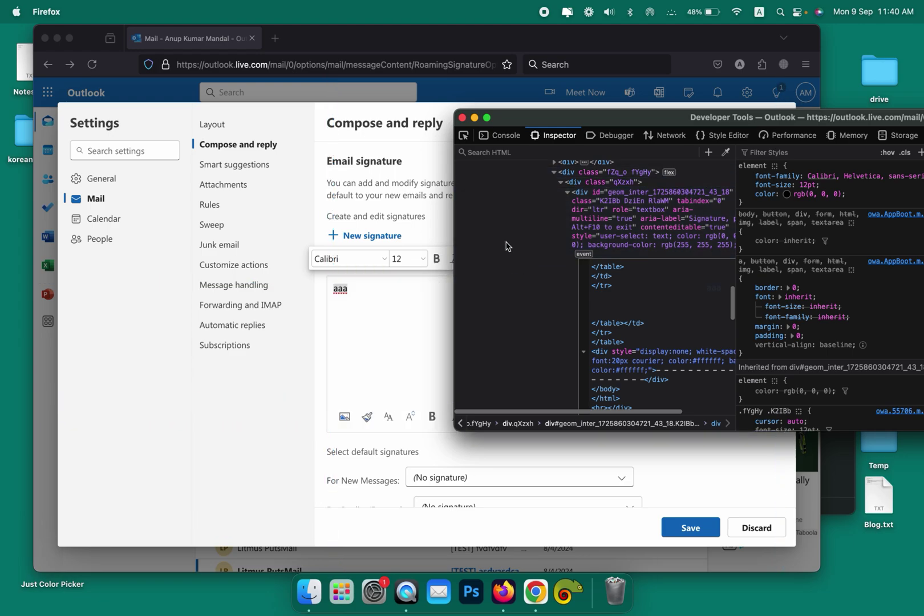
{"action": "left_click", "coordinate": [523, 274]}
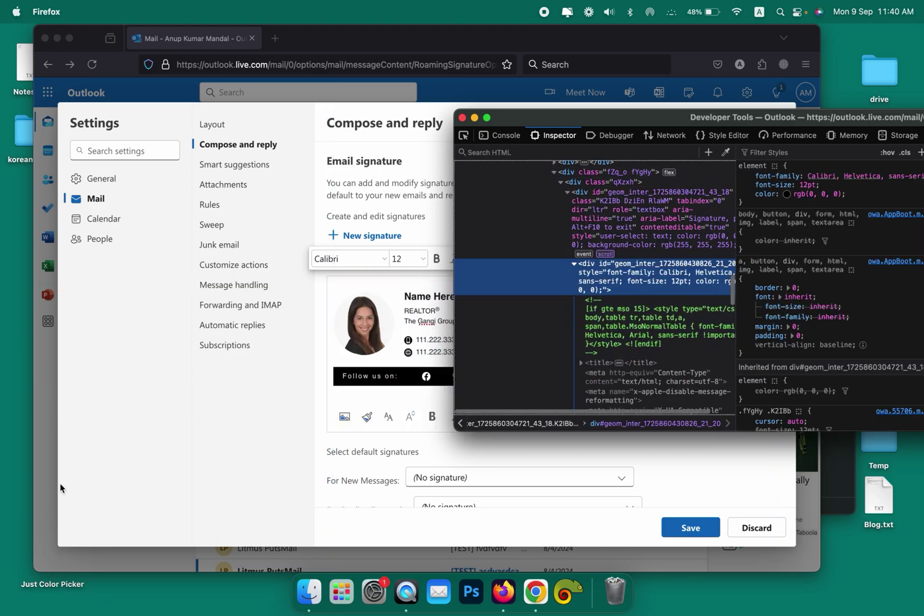
Save the new Test signature in Outlook's signature settings
{"action": "left_click", "coordinate": [274, 445]}
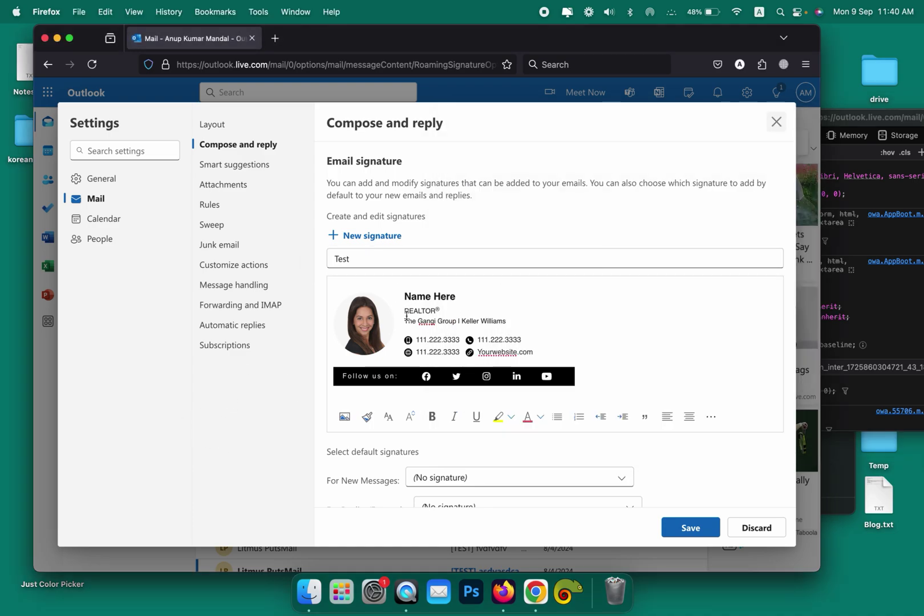
{"action": "scroll", "coordinate": [433, 365], "scroll_direction": "down", "scroll_amount": 1}
{"action": "scroll", "coordinate": [459, 422], "scroll_direction": "down", "scroll_amount": 3}
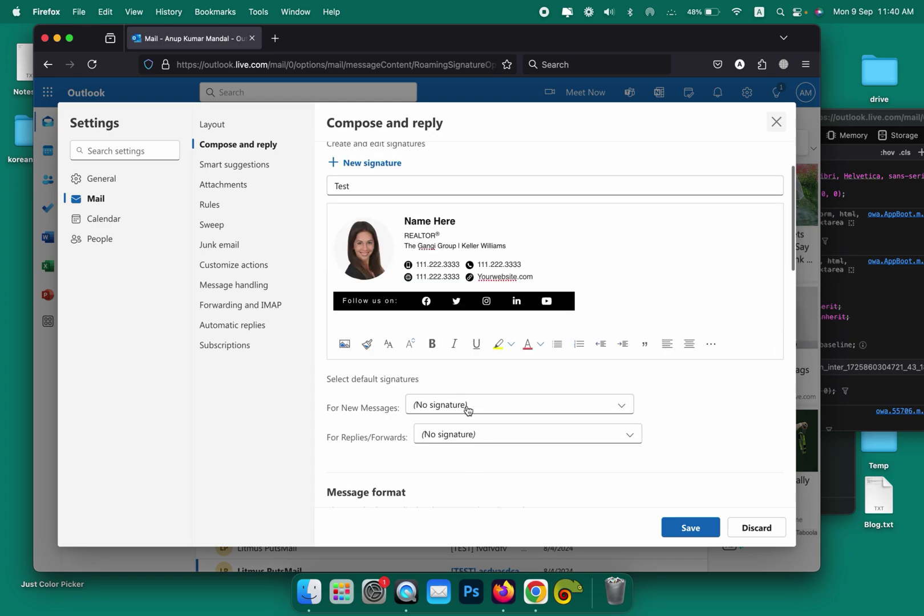
{"action": "left_click", "coordinate": [467, 404]}
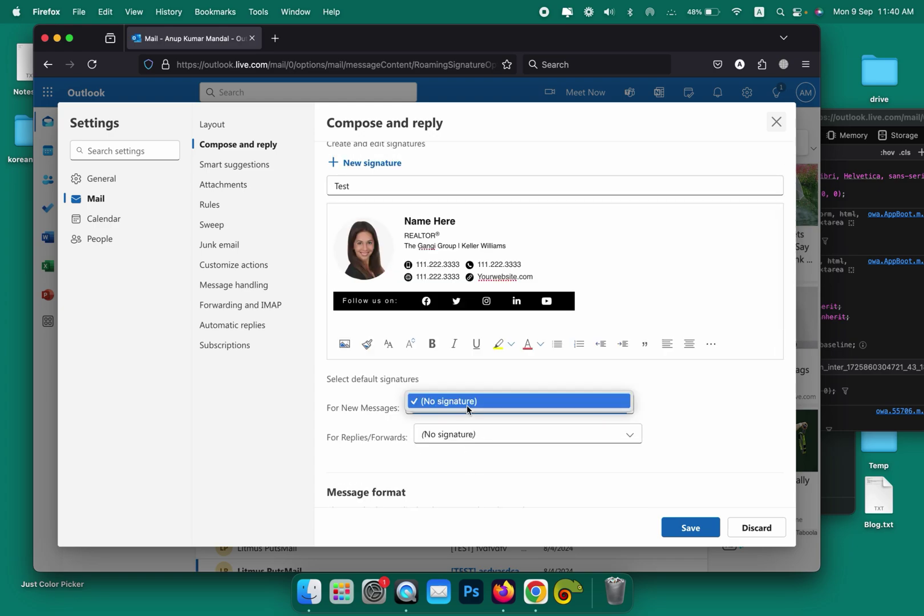
{"action": "left_click", "coordinate": [288, 417]}
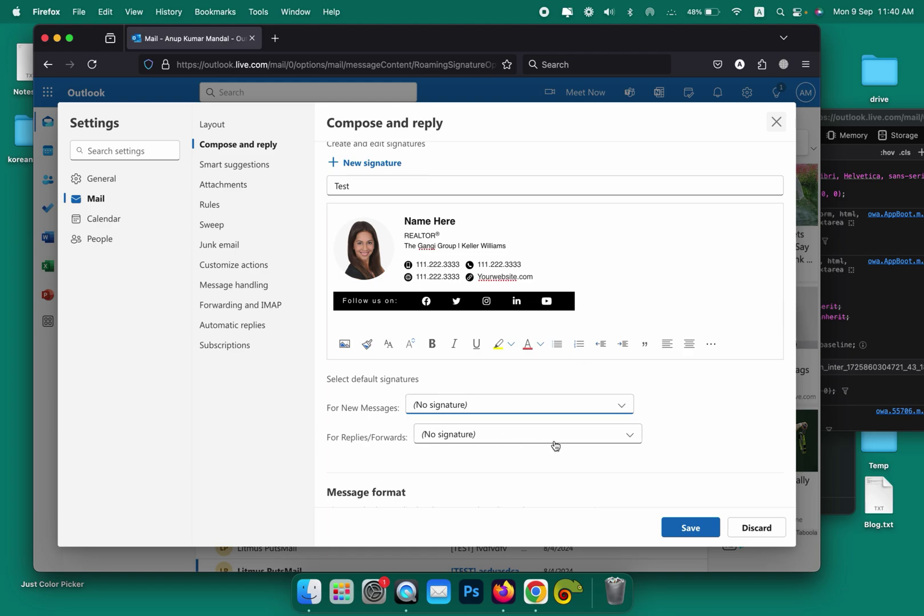
{"action": "left_click", "coordinate": [680, 529]}
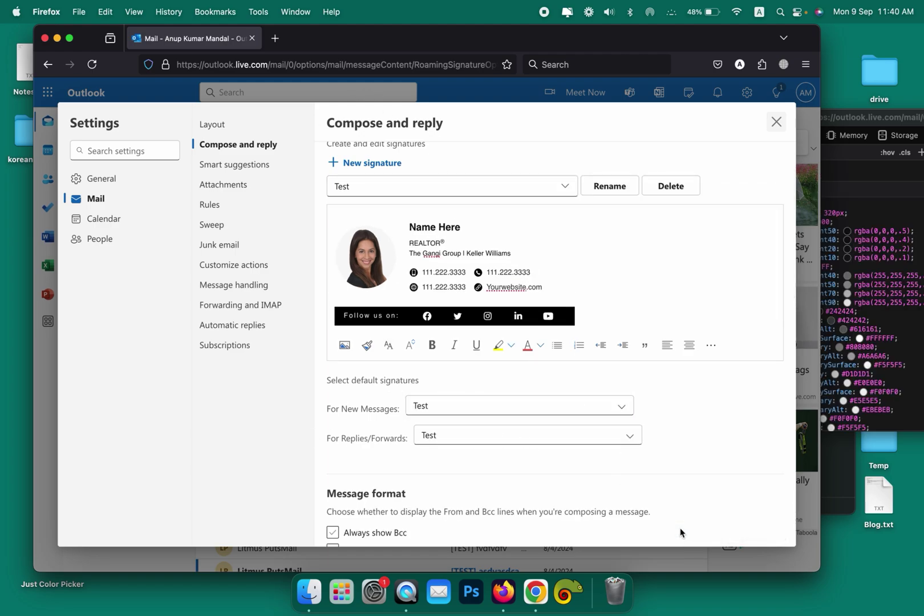
Make Test the default for new messages, set replies/forwards to no signature, and save
{"action": "left_click", "coordinate": [500, 406]}
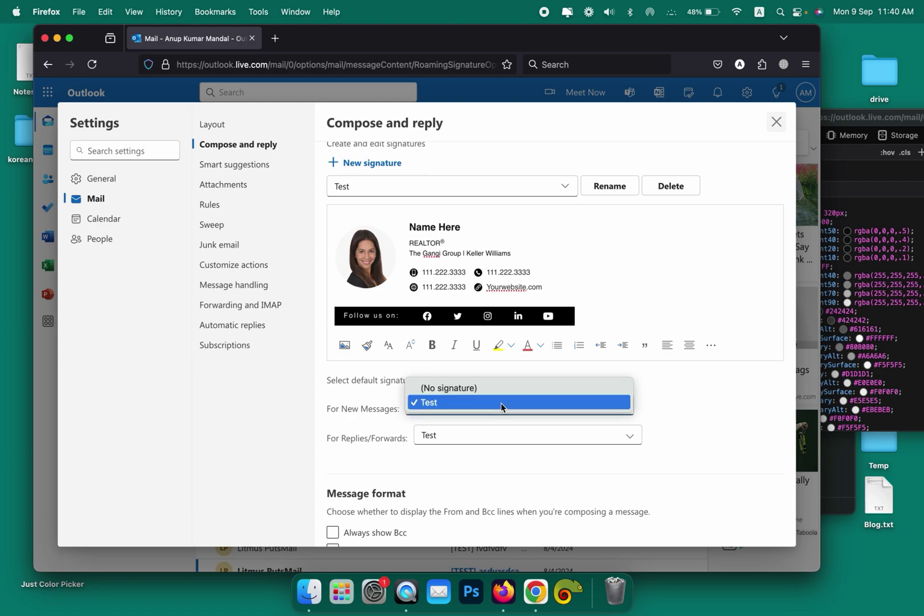
{"action": "left_click", "coordinate": [471, 403]}
{"action": "left_click", "coordinate": [472, 435]}
{"action": "left_click", "coordinate": [470, 418]}
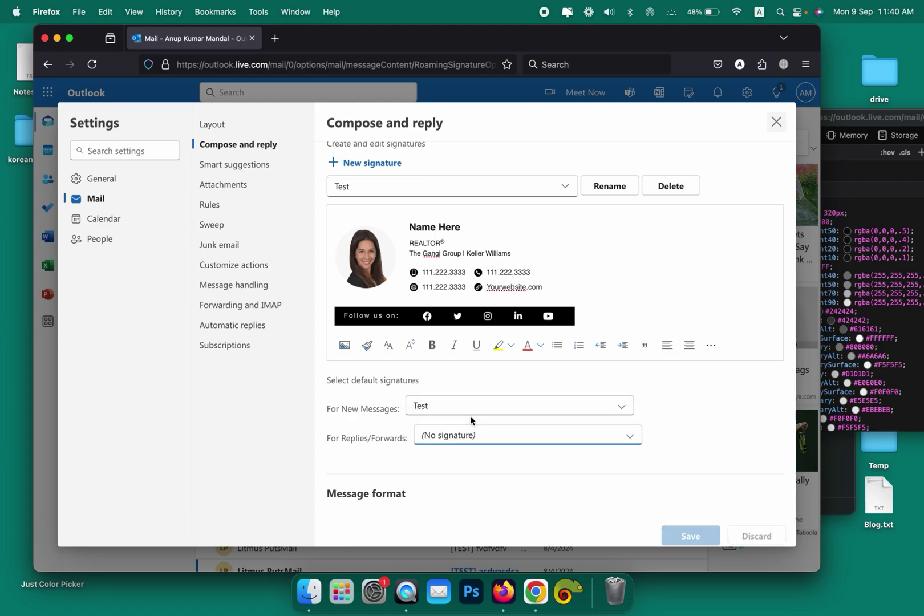
{"action": "left_click", "coordinate": [687, 532]}
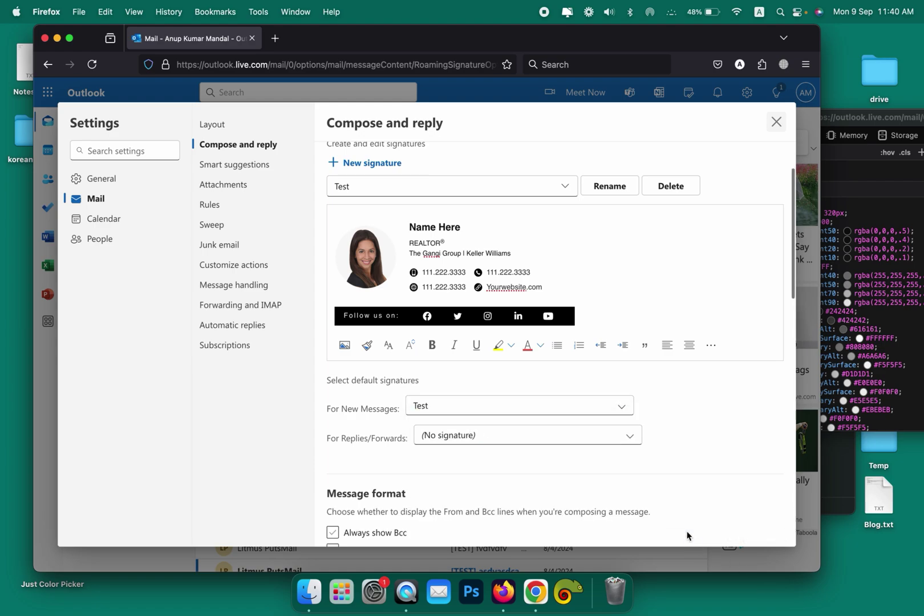
Confirm replies and forwards keep no signature, then close Settings
{"action": "scroll", "coordinate": [491, 437], "scroll_direction": "down", "scroll_amount": 10}
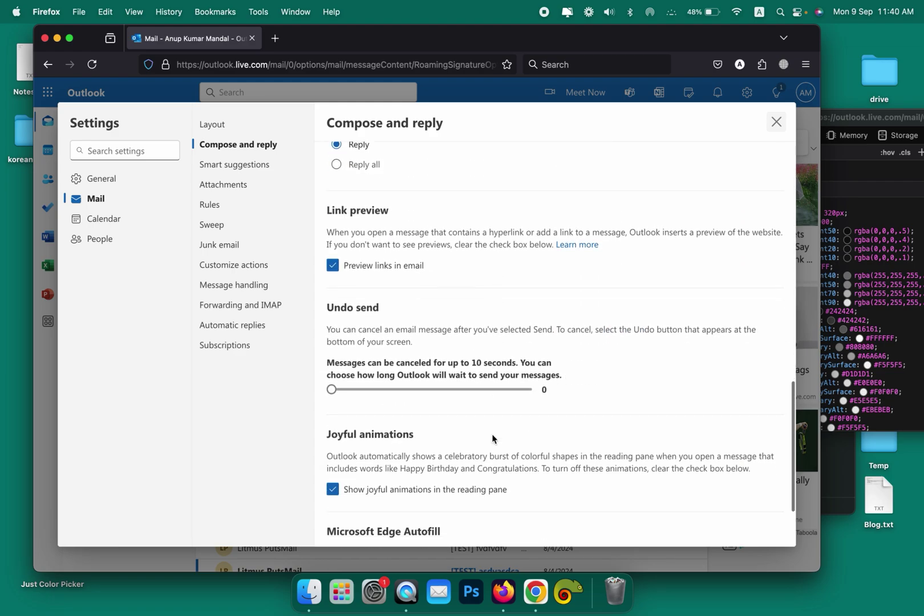
{"action": "scroll", "coordinate": [492, 437], "scroll_direction": "up", "scroll_amount": 10}
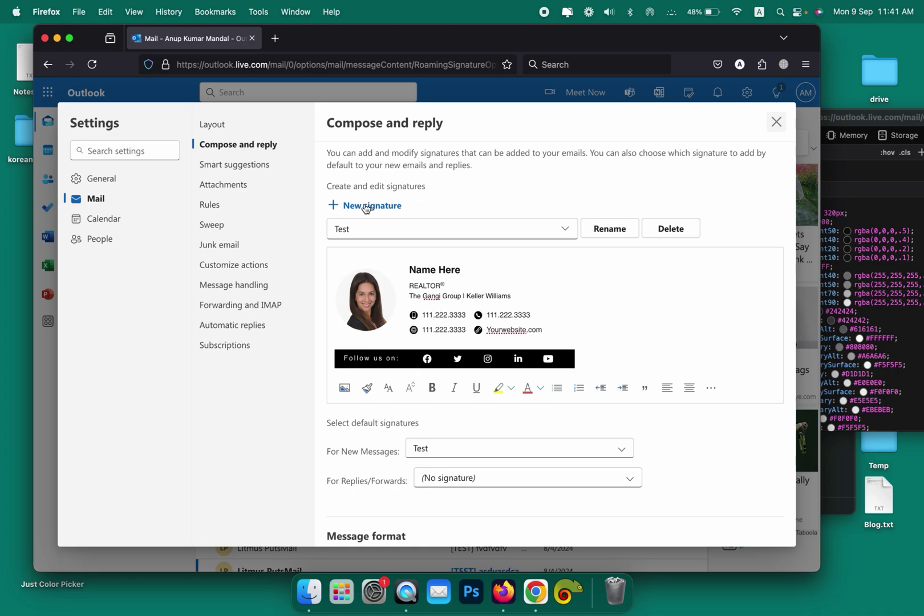
{"action": "left_click", "coordinate": [447, 477]}
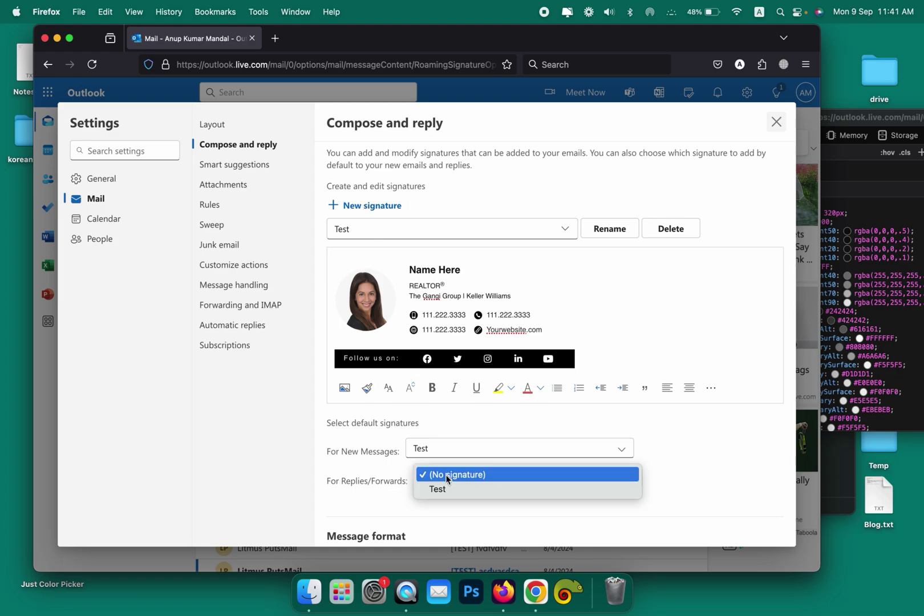
{"action": "left_click", "coordinate": [275, 470]}
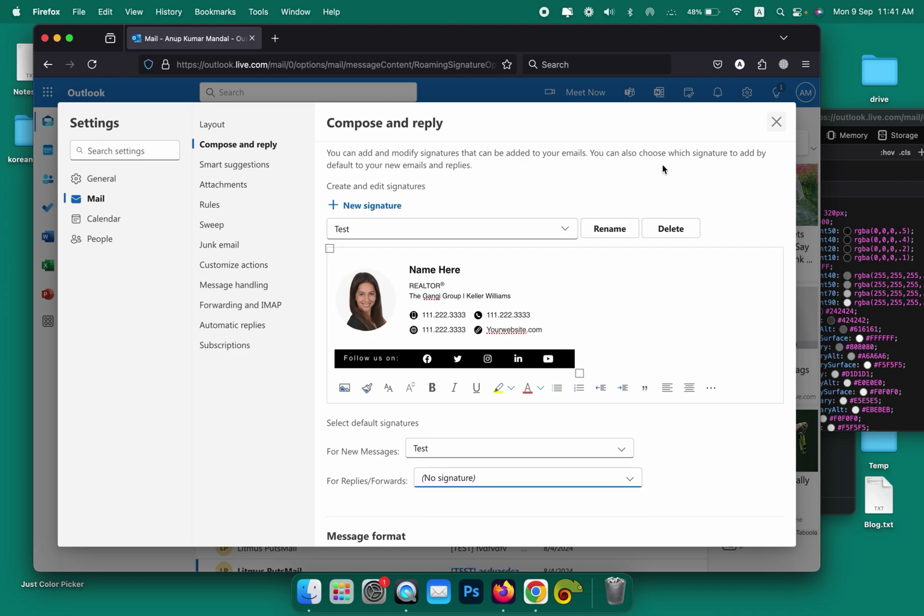
{"action": "left_click", "coordinate": [778, 121]}
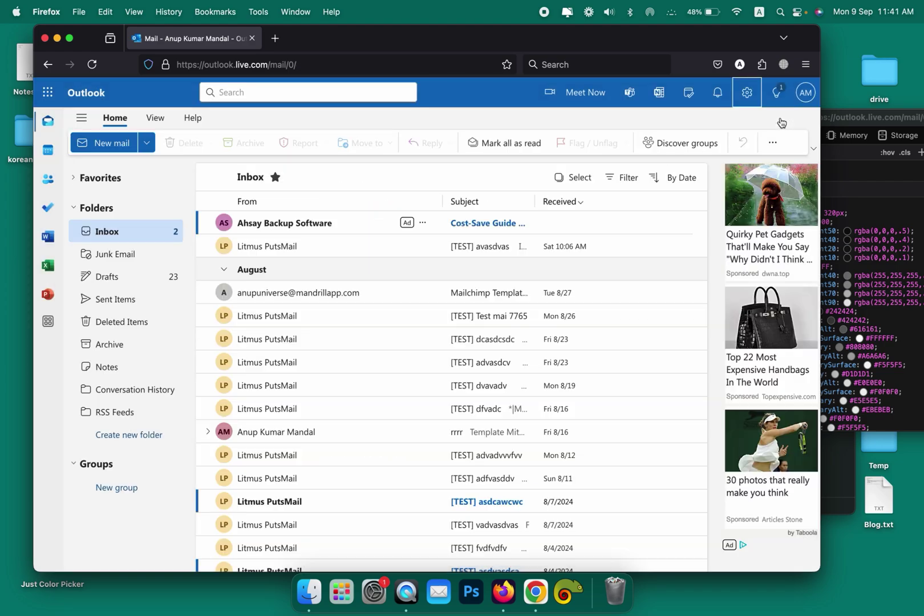
Start a new email and verify the Test realtor signature is inserted in its body
{"action": "left_click", "coordinate": [115, 146]}
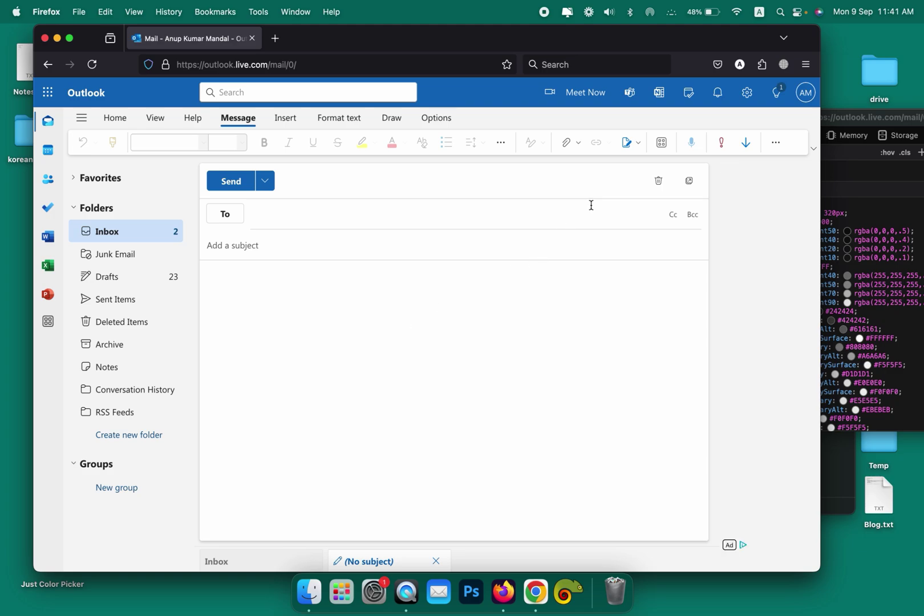
{"action": "left_click", "coordinate": [627, 153]}
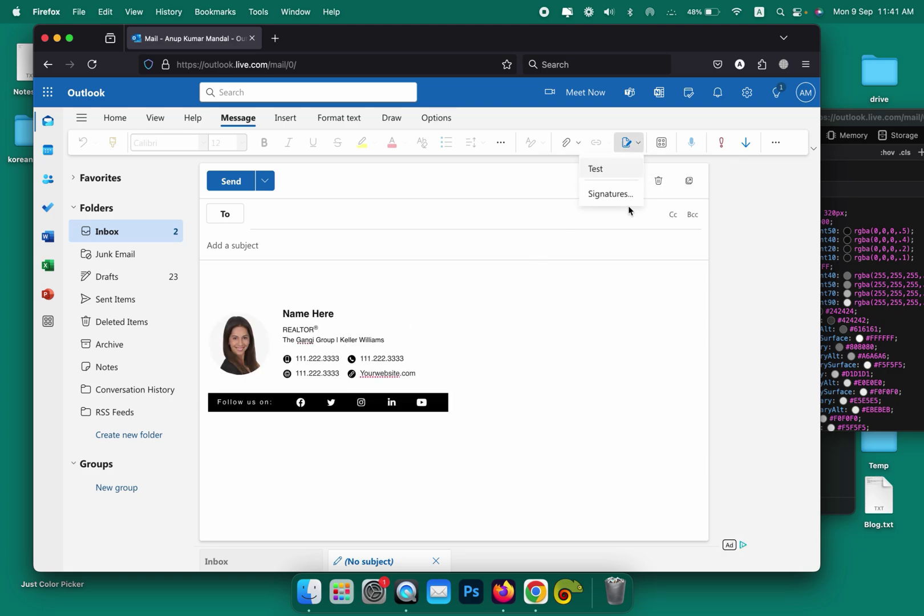
{"action": "left_click", "coordinate": [625, 306]}
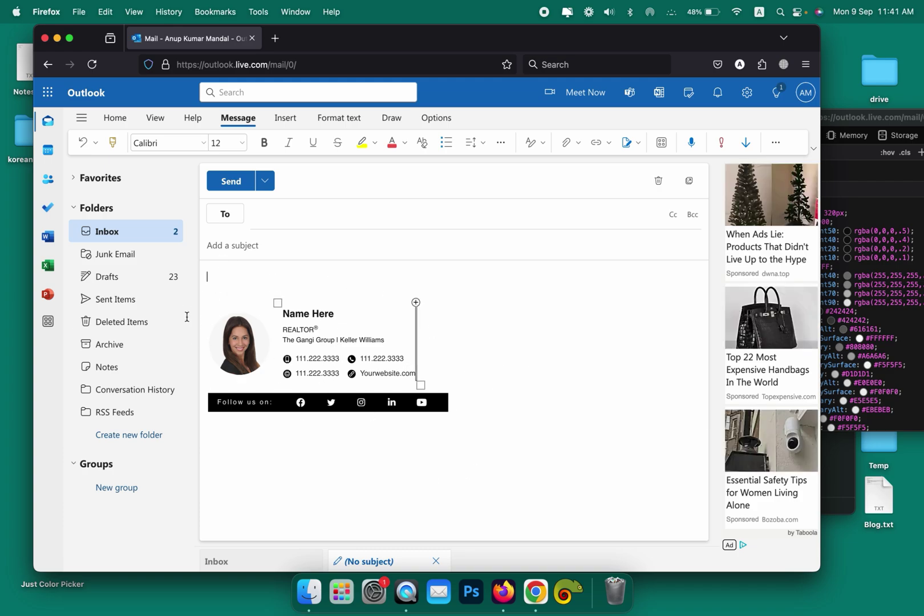
{"action": "left_click", "coordinate": [552, 338]}
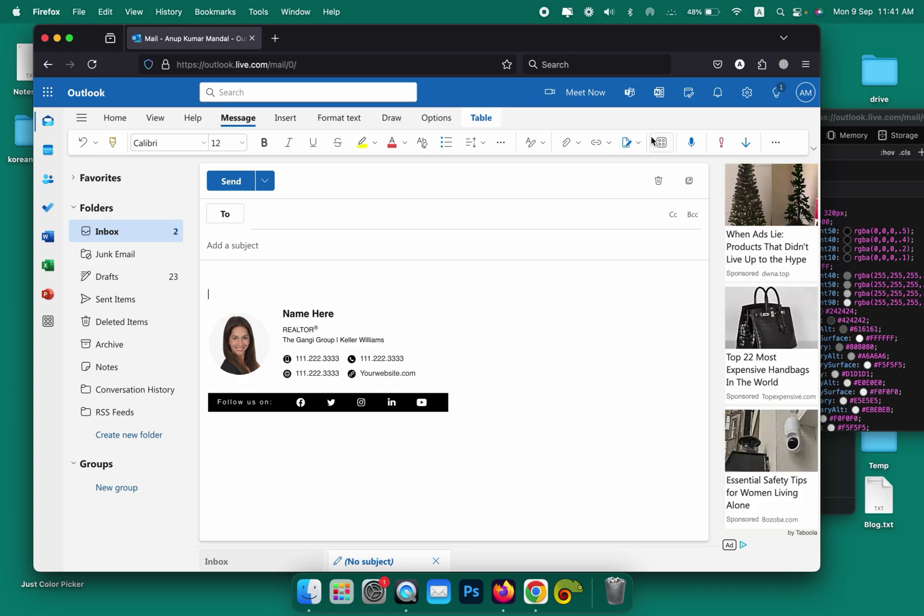
Reopen the Email signature settings by searching 'sig'
{"action": "left_click", "coordinate": [746, 93]}
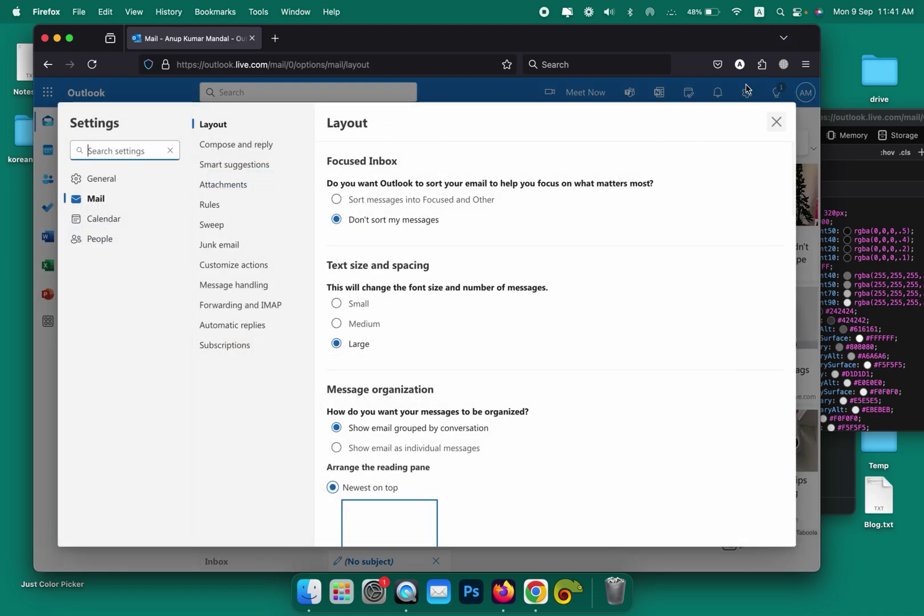
{"action": "type", "text": "sig"}
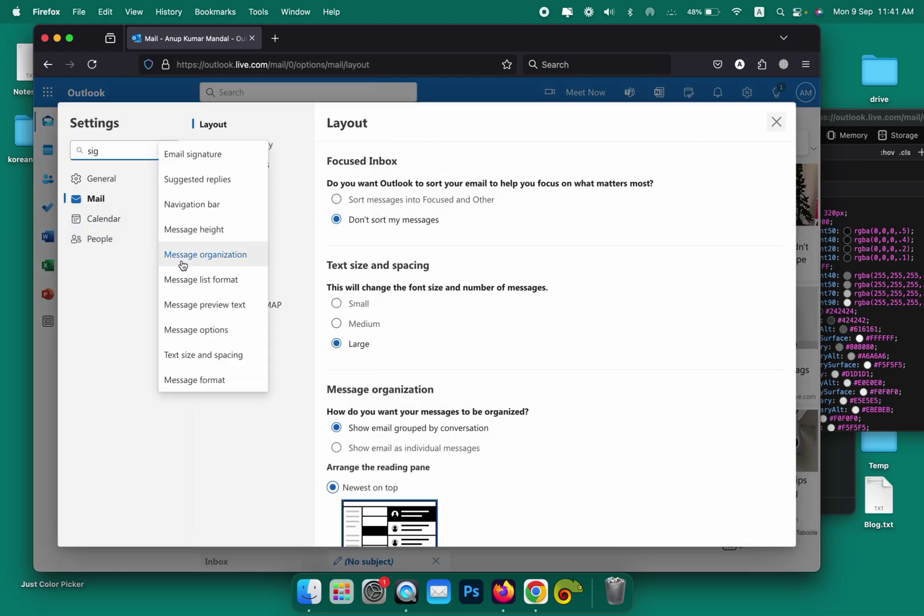
{"action": "left_click", "coordinate": [181, 157]}
Replace the Test signature content with 'aaa', select it, and bring up the browser menu
{"action": "left_click", "coordinate": [562, 357]}
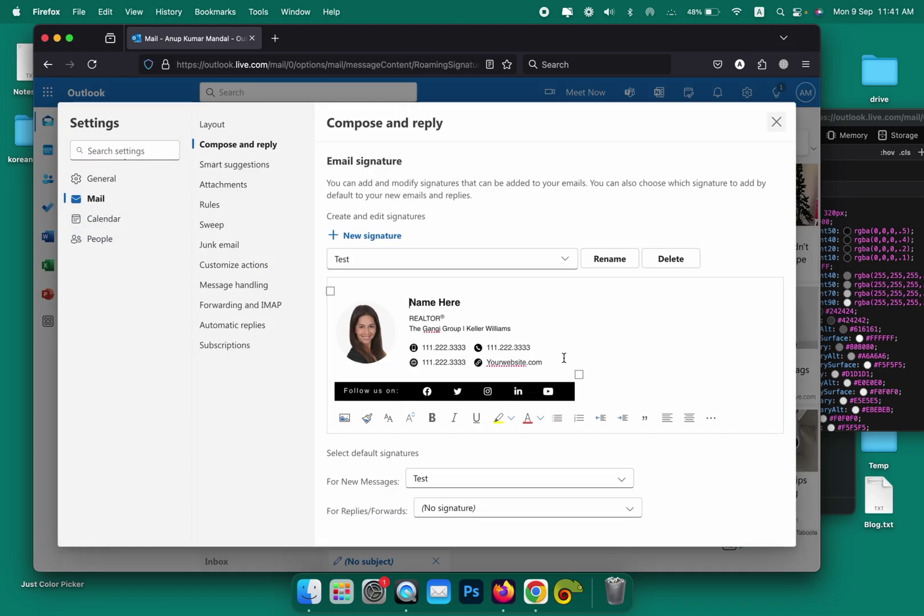
{"action": "key", "text": "super+a"}
{"action": "key", "text": "BackSpace"}
{"action": "type", "text": "aaa"}
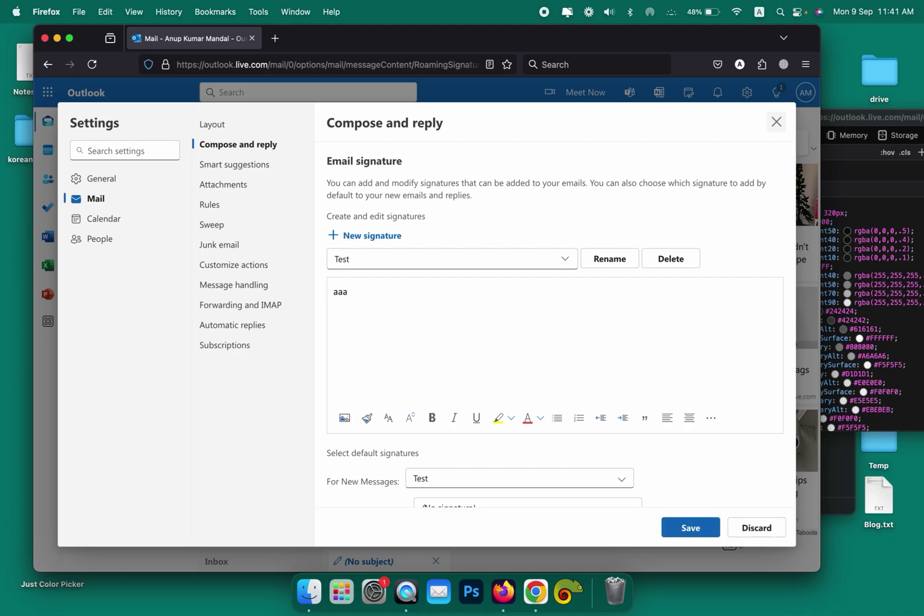
{"action": "key", "text": "super+a"}
{"action": "right_click", "coordinate": [331, 427]}
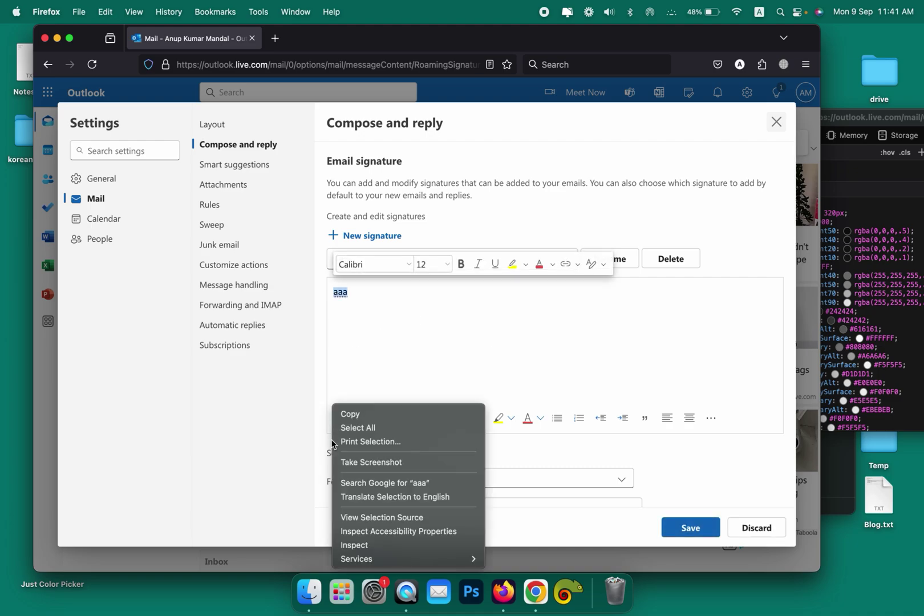
Replace the 'aaa' placeholder span in the Test signature with the pasted realtor HTML via the Inspector
{"action": "left_click", "coordinate": [370, 546]}
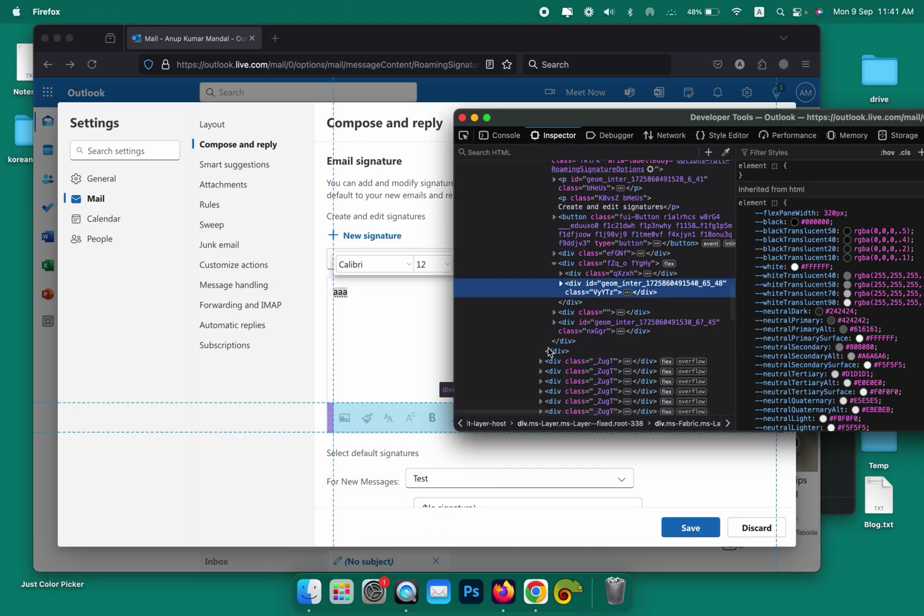
{"action": "left_click", "coordinate": [561, 274]}
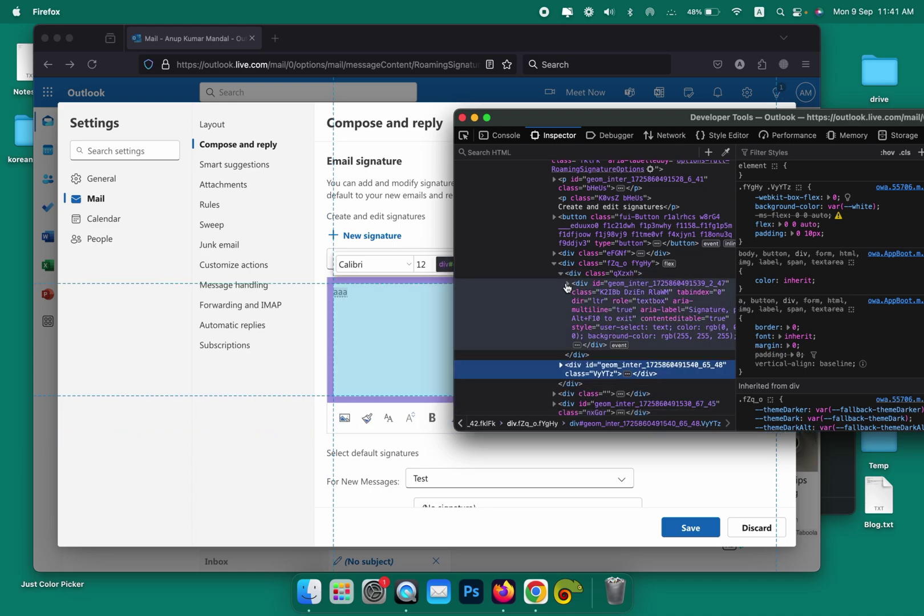
{"action": "left_click", "coordinate": [567, 284]}
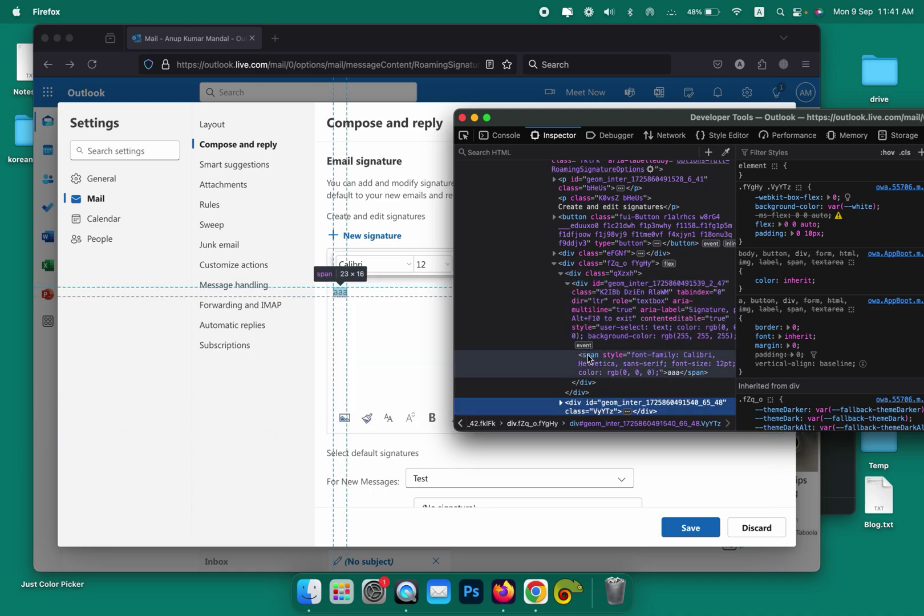
{"action": "left_click", "coordinate": [588, 359]}
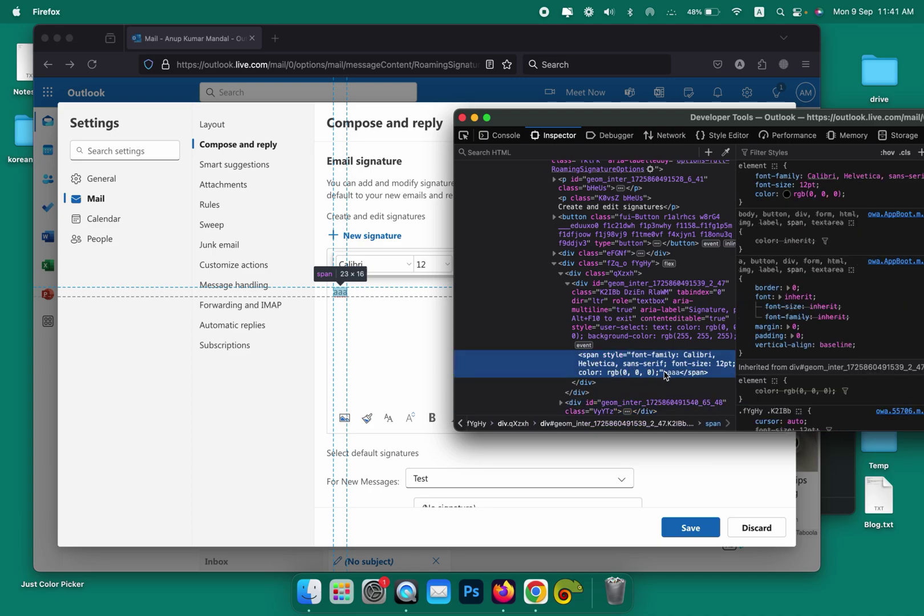
{"action": "right_click", "coordinate": [620, 359]}
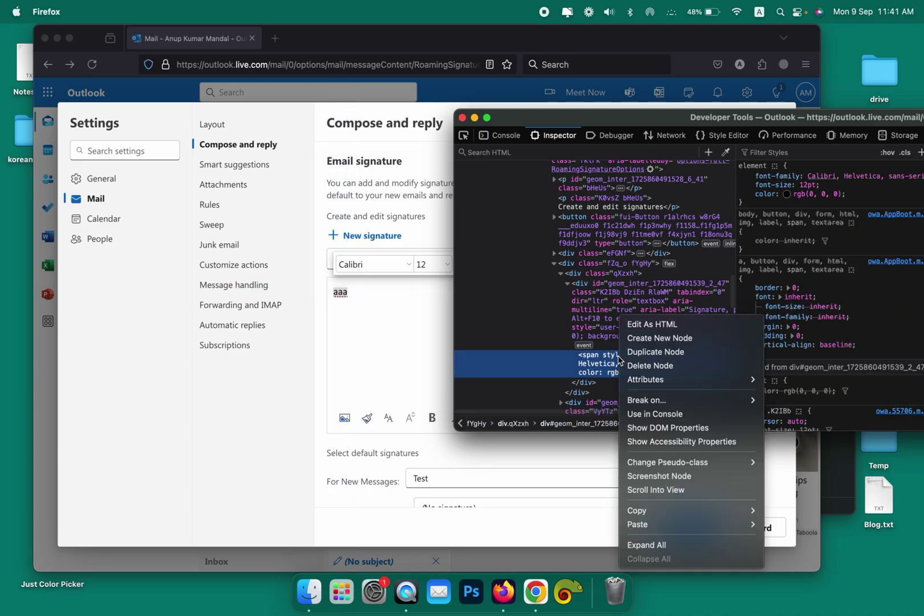
{"action": "left_click", "coordinate": [652, 325]}
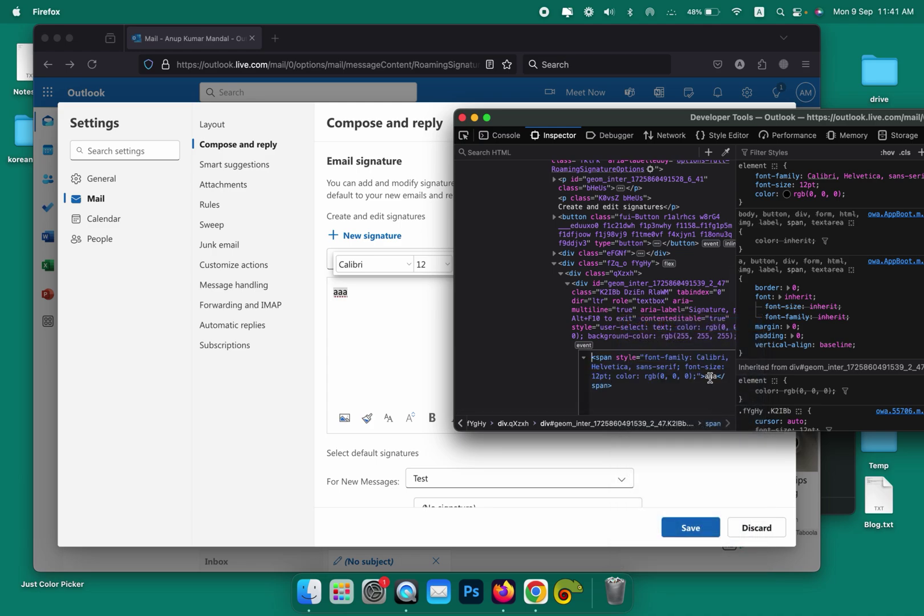
{"action": "key", "text": "super+v"}
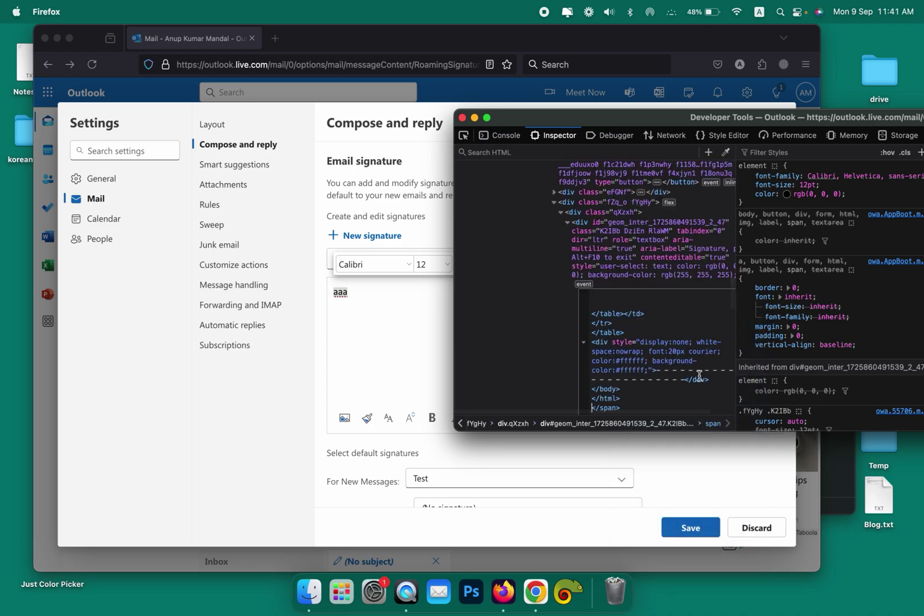
{"action": "left_click", "coordinate": [523, 354]}
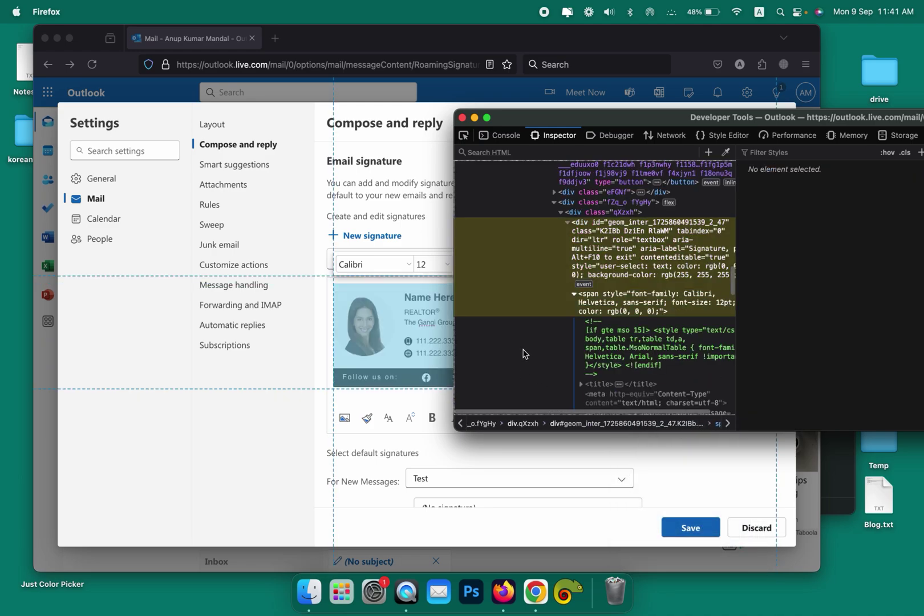
Save the Test signature now showing the realtor photo card
{"action": "left_click", "coordinate": [187, 506]}
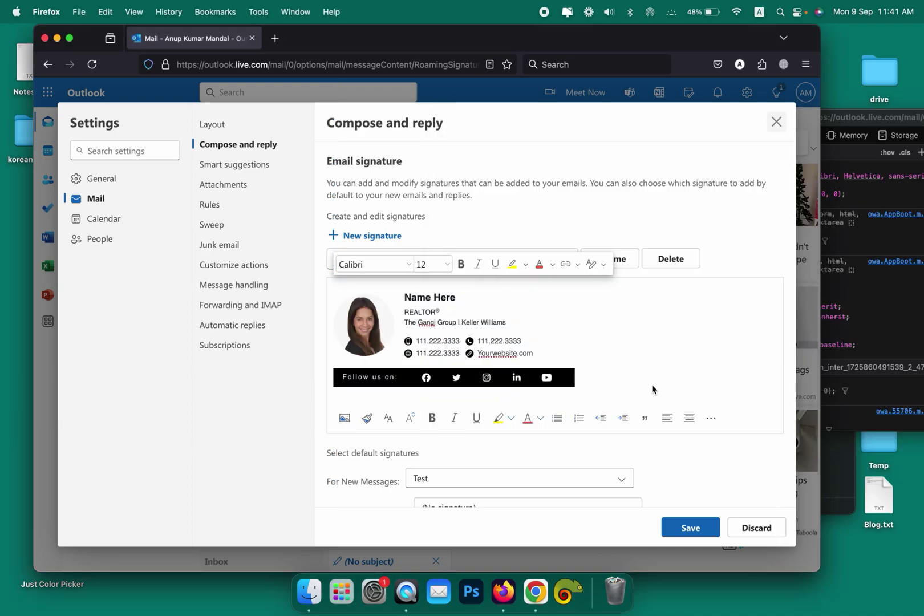
{"action": "left_click", "coordinate": [699, 533]}
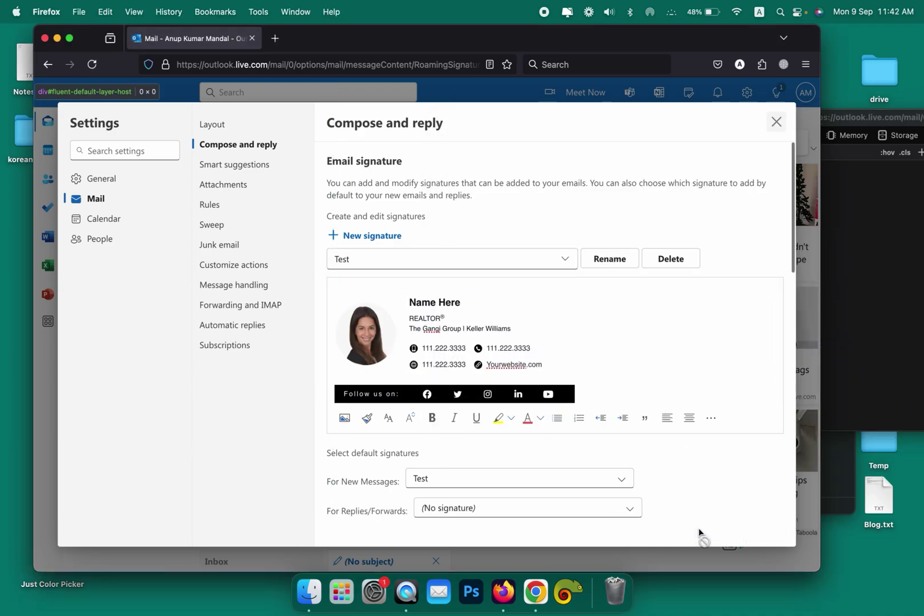